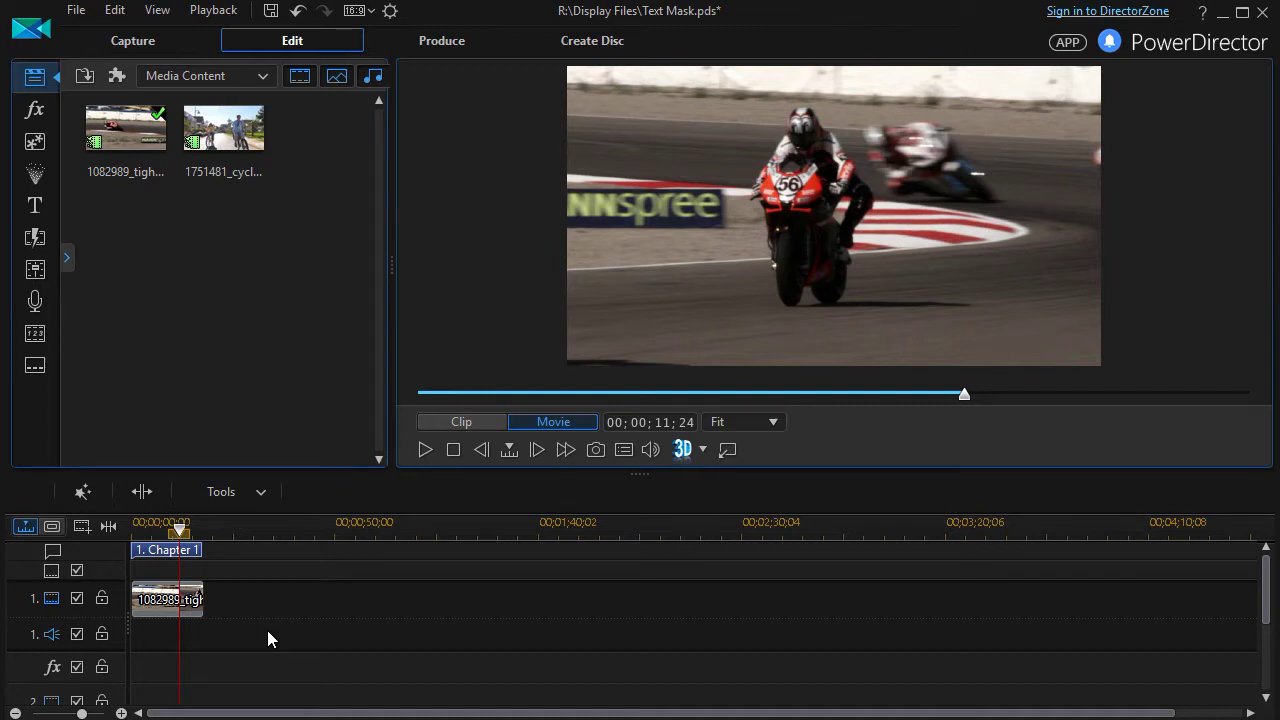
Step: Select the motorcycle clip, open Mask Designer and start a new custom text mask
{"action": "left_click", "coordinate": [152, 608]}
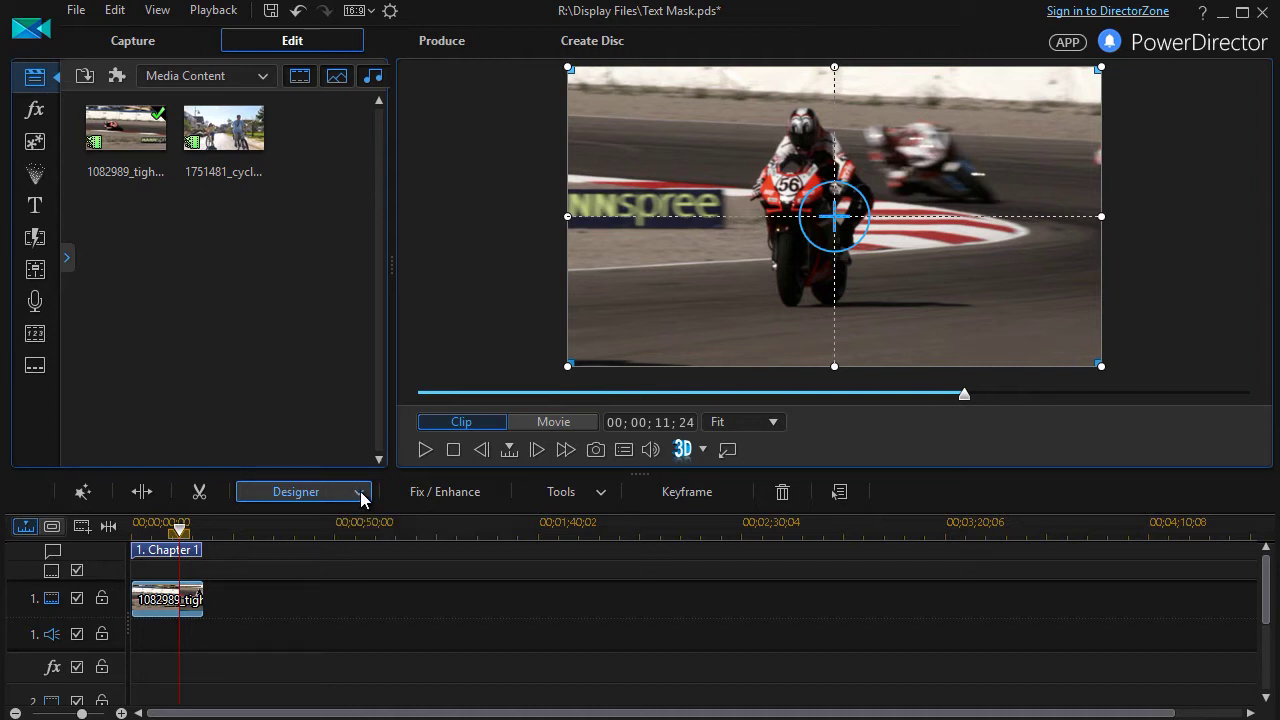
{"action": "left_click", "coordinate": [361, 497]}
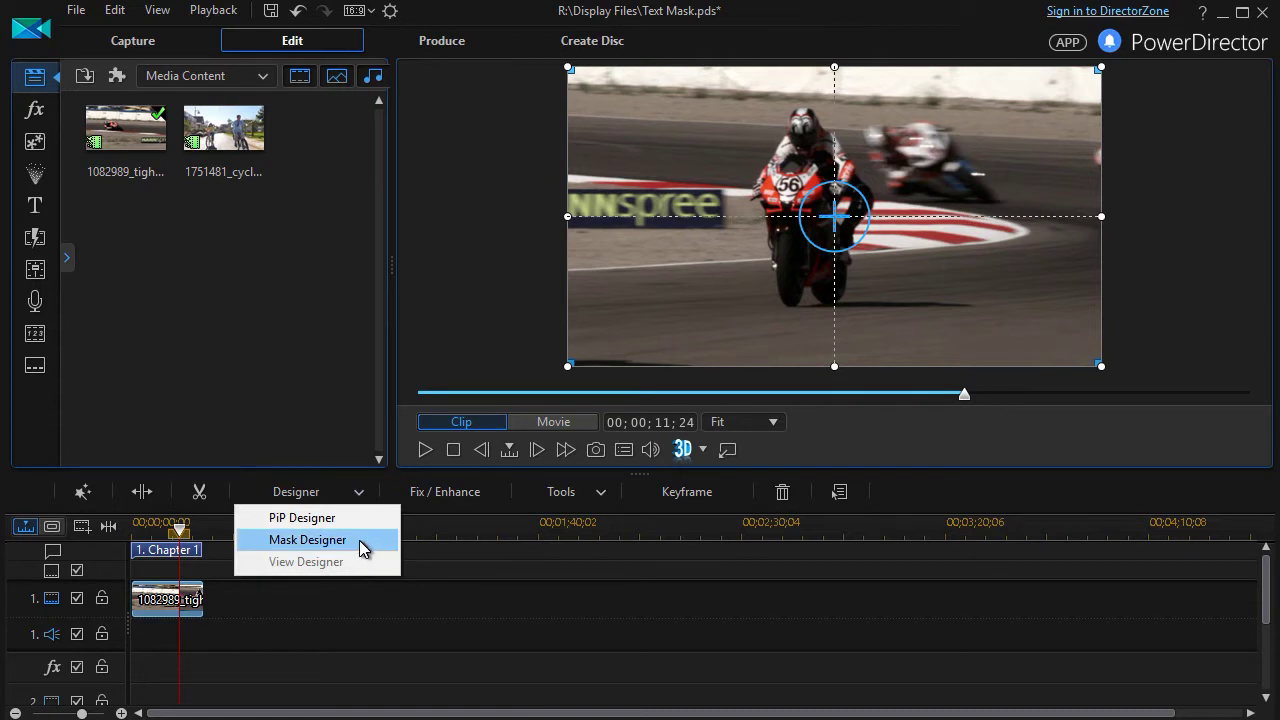
{"action": "left_click", "coordinate": [360, 540]}
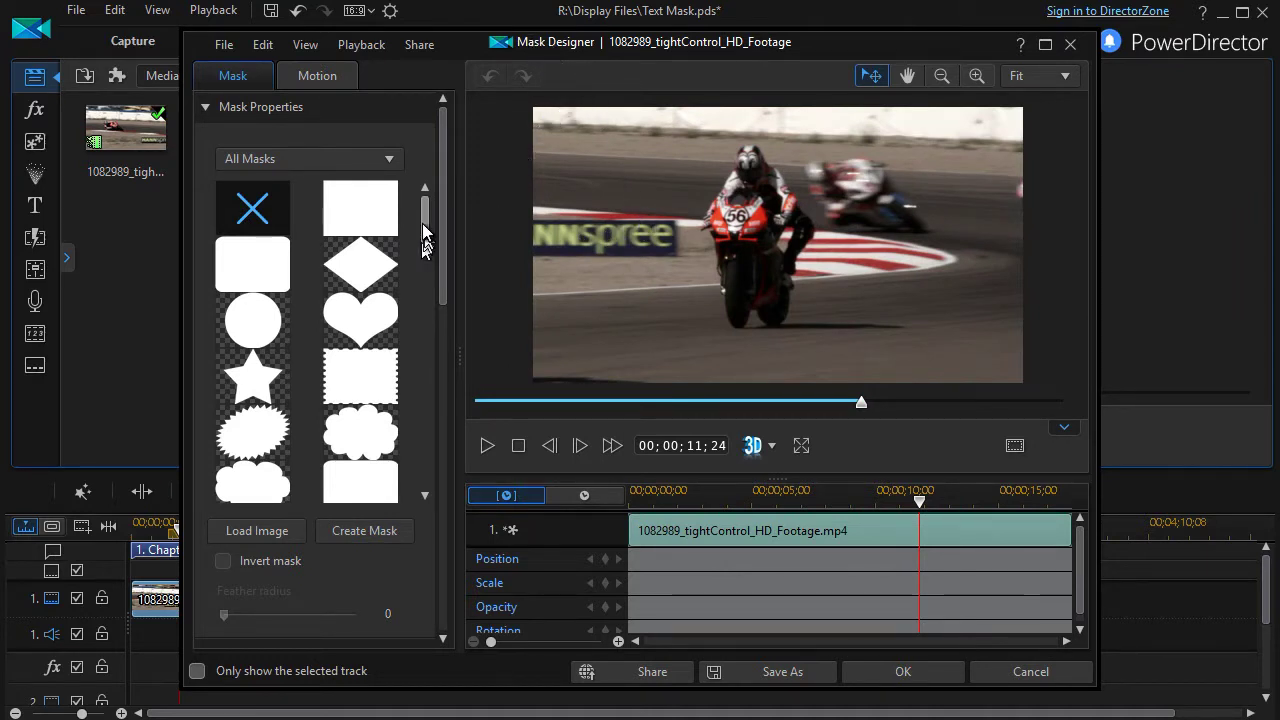
{"action": "left_click_drag", "start_coordinate": [424, 235], "coordinate": [416, 468]}
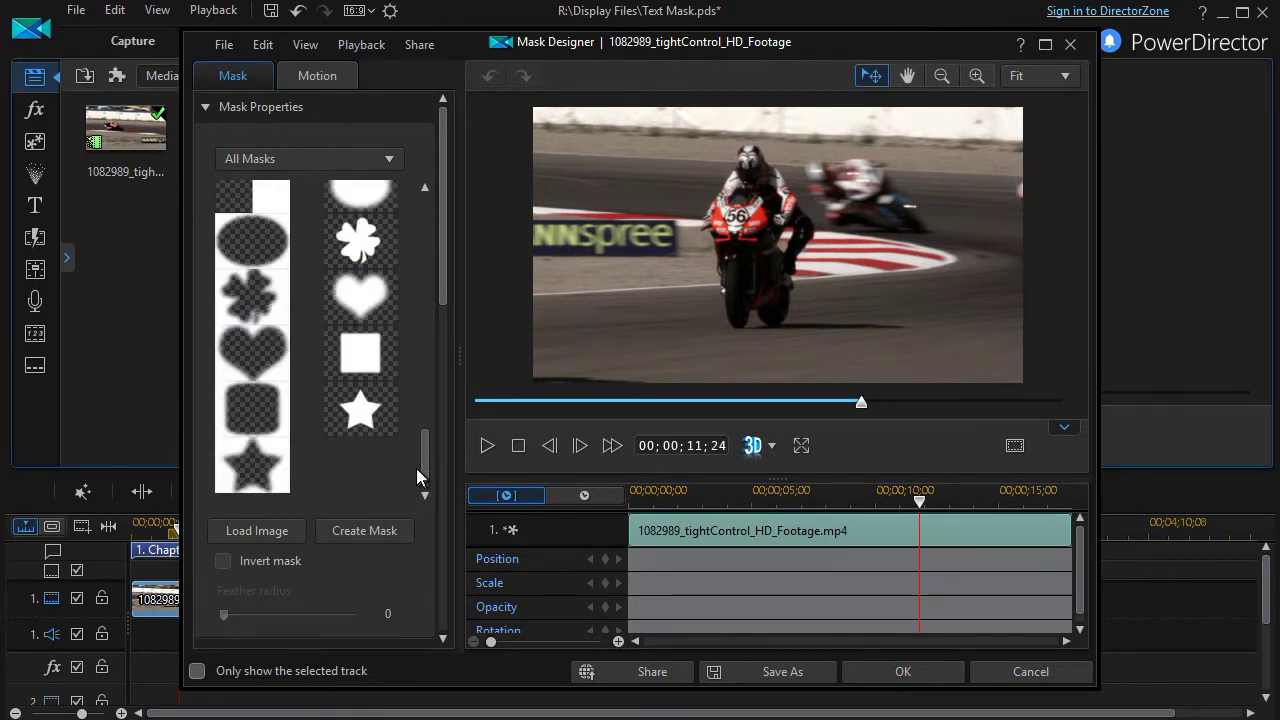
{"action": "left_click", "coordinate": [358, 537]}
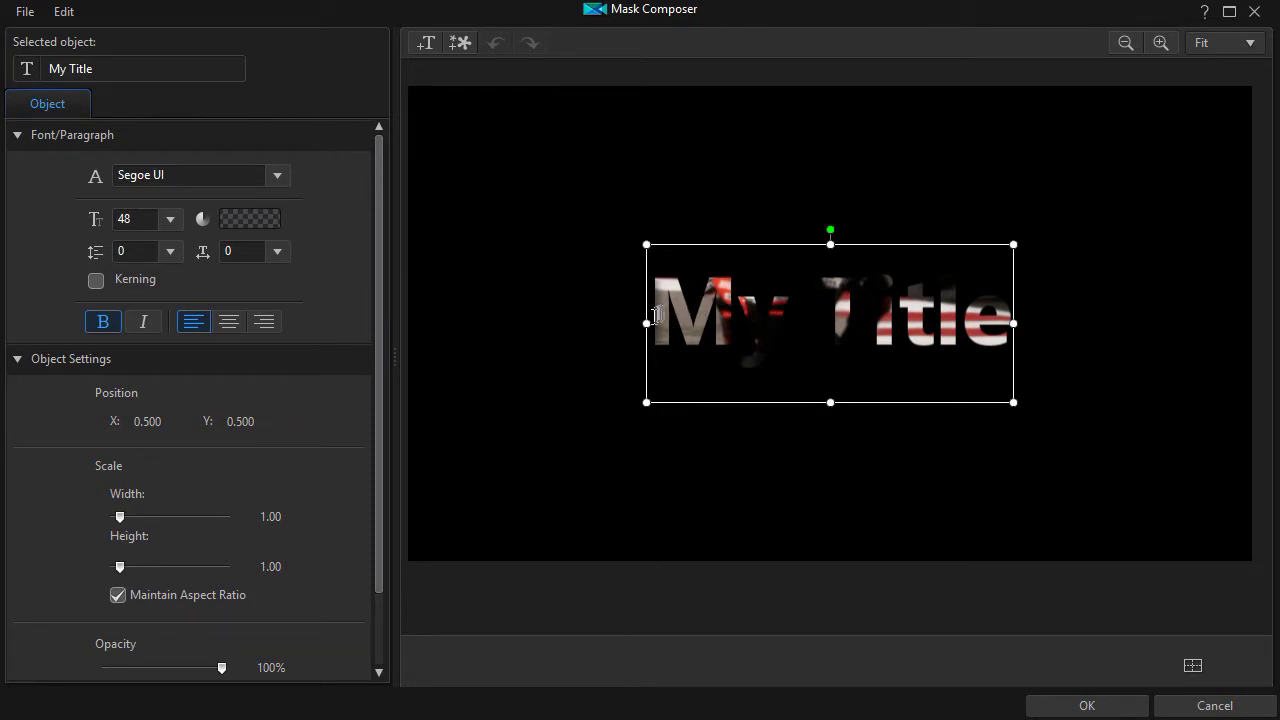
Step: Replace 'My Title' with MOTORCYCLE over RACING 2018 and move the text box toward centre
{"action": "left_click_drag", "start_coordinate": [662, 312], "coordinate": [1117, 352]}
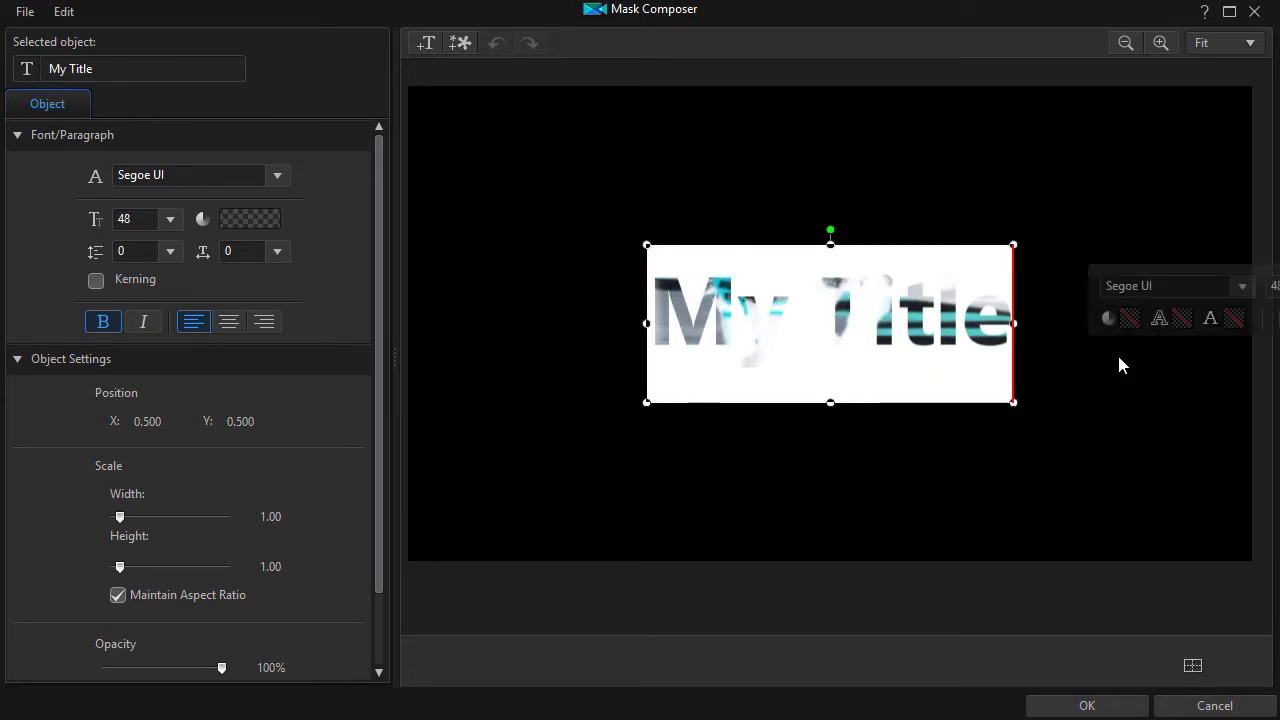
{"action": "key", "text": "BackSpace"}
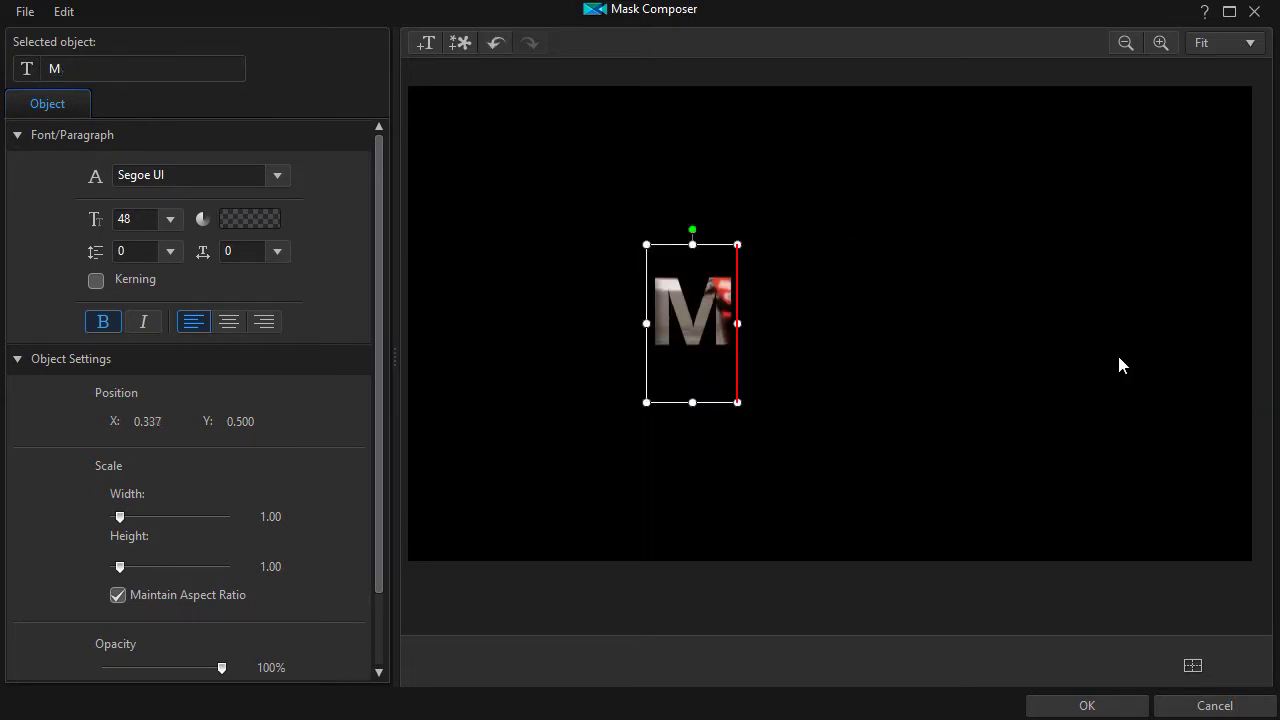
{"action": "type", "text": "OTORCYCL"}
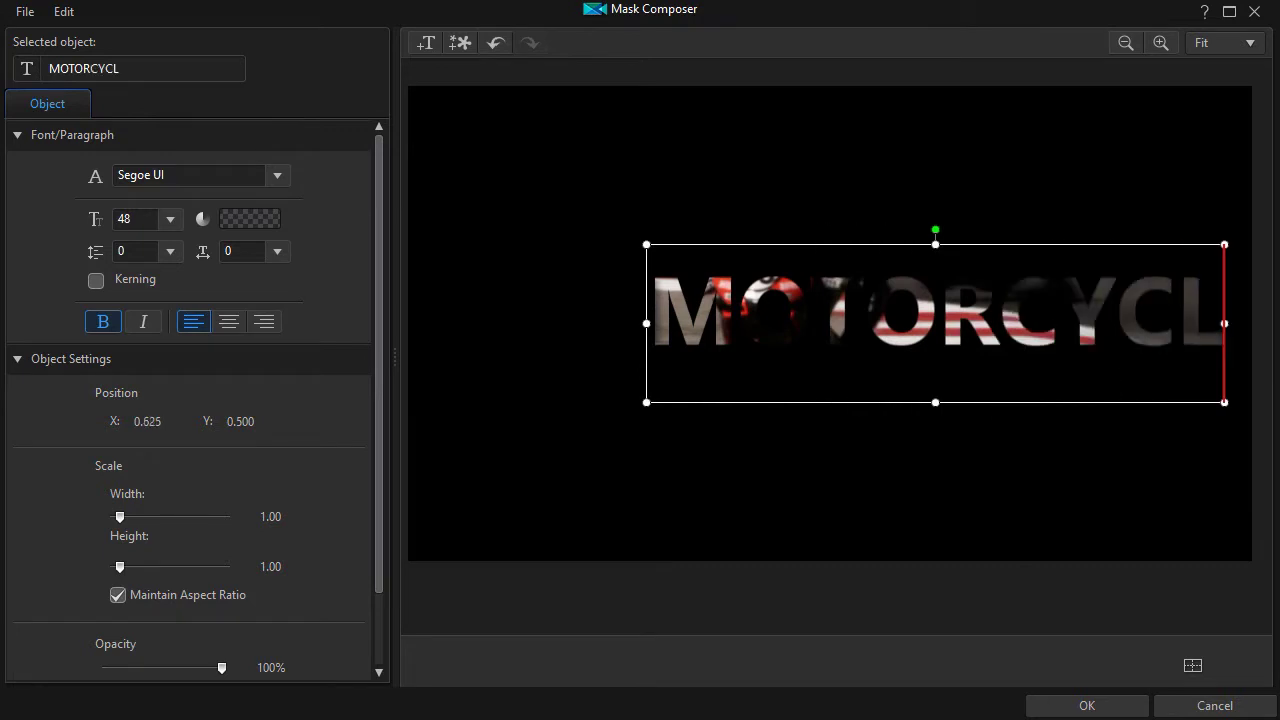
{"action": "type", "text": "E"}
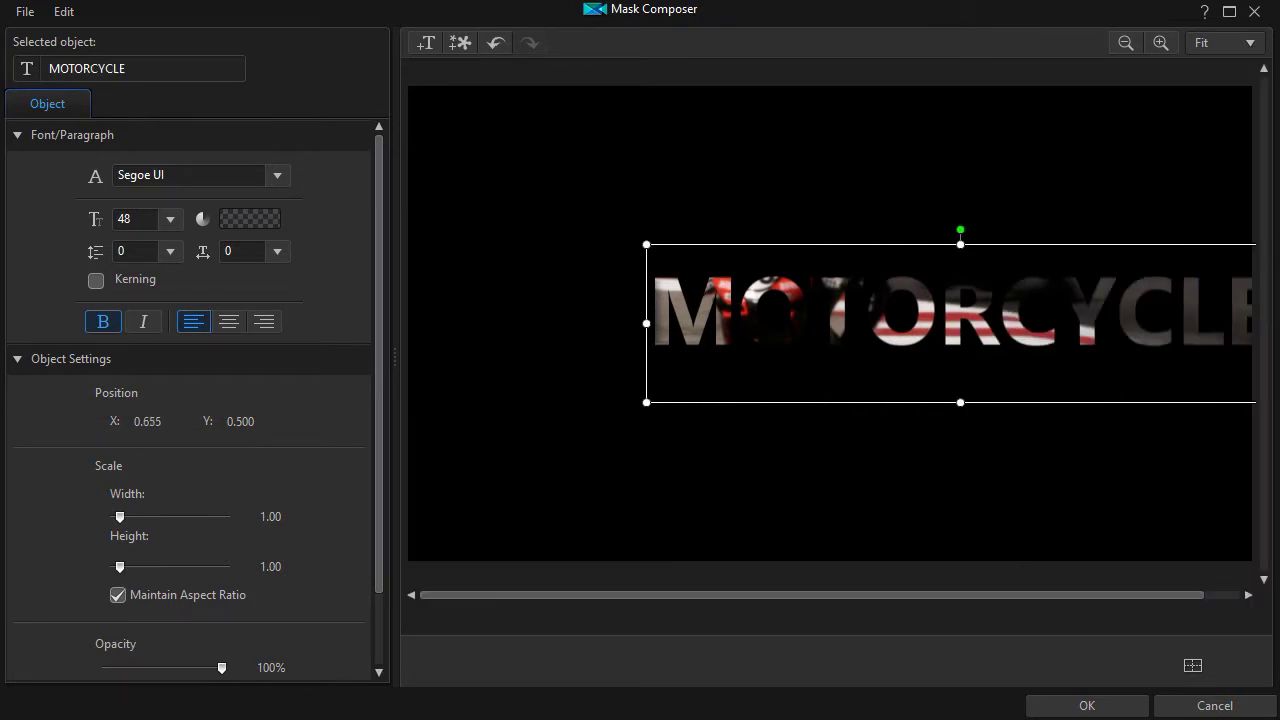
{"action": "key", "text": "Return"}
{"action": "type", "text": "RACING"}
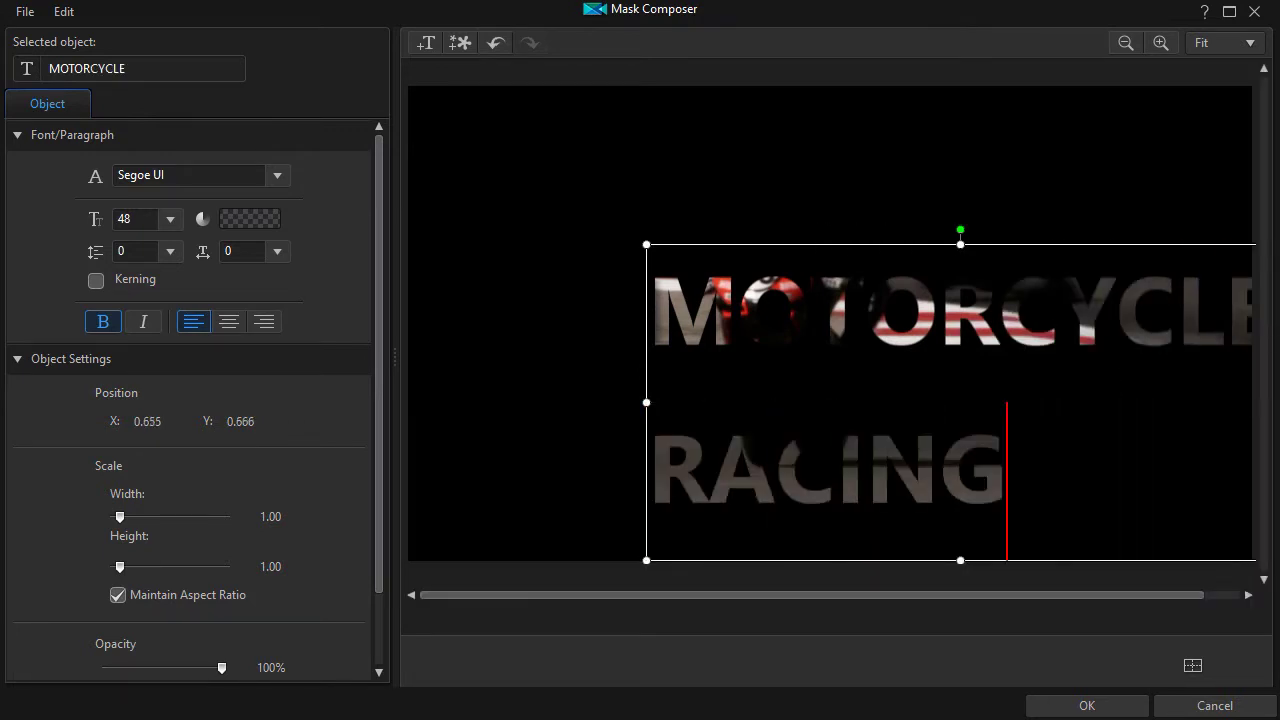
{"action": "type", "text": " 2018"}
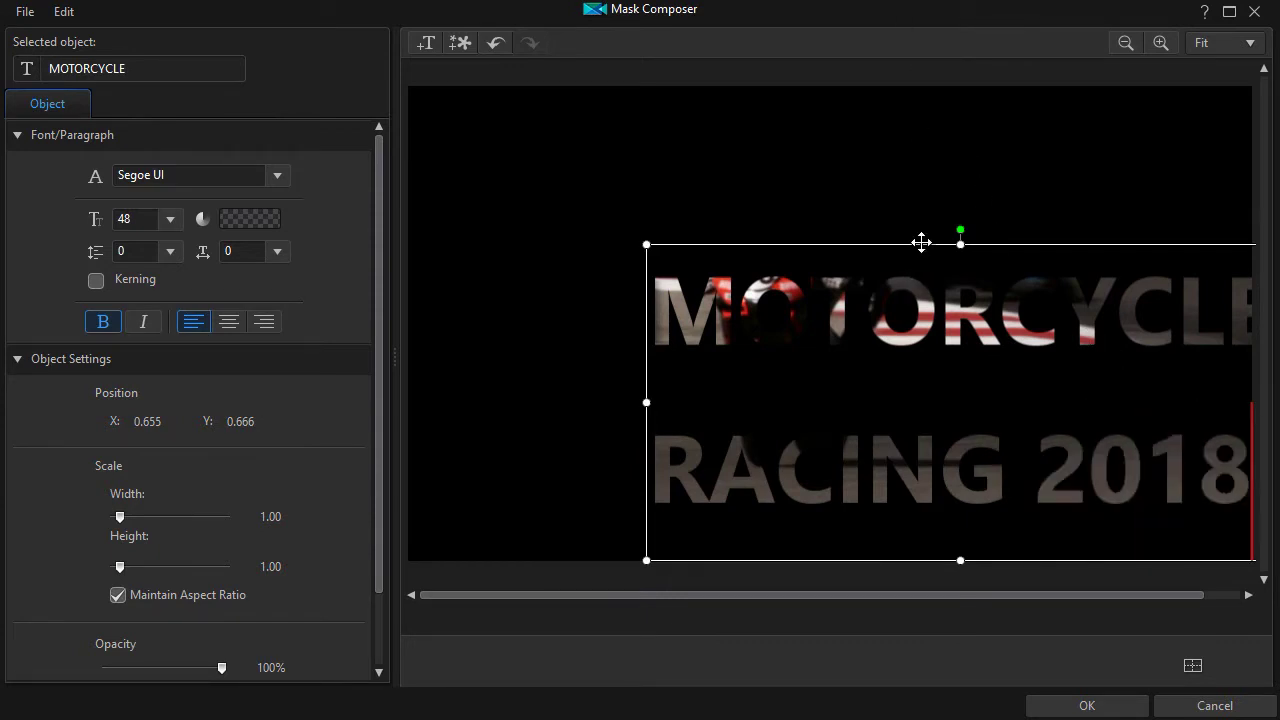
{"action": "left_click_drag", "start_coordinate": [921, 242], "coordinate": [780, 159]}
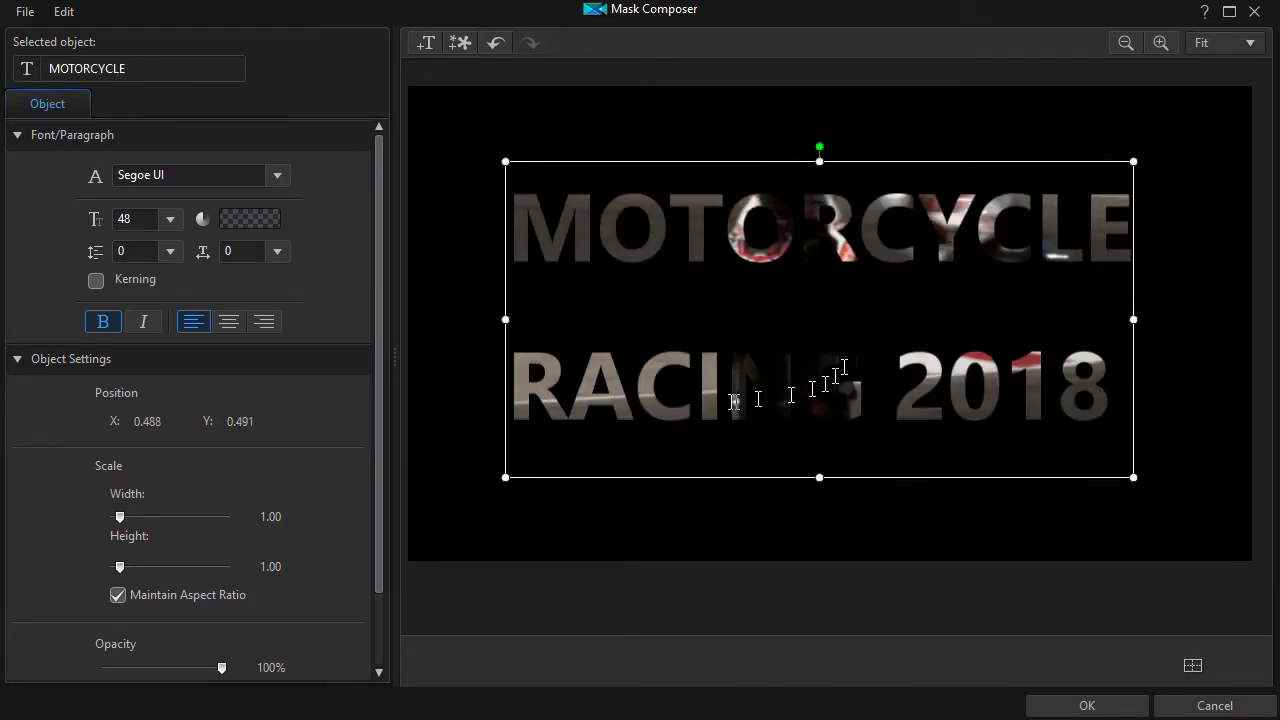
Step: Set all the mask text to font size 50 and reposition the box within the frame
{"action": "left_click", "coordinate": [630, 396]}
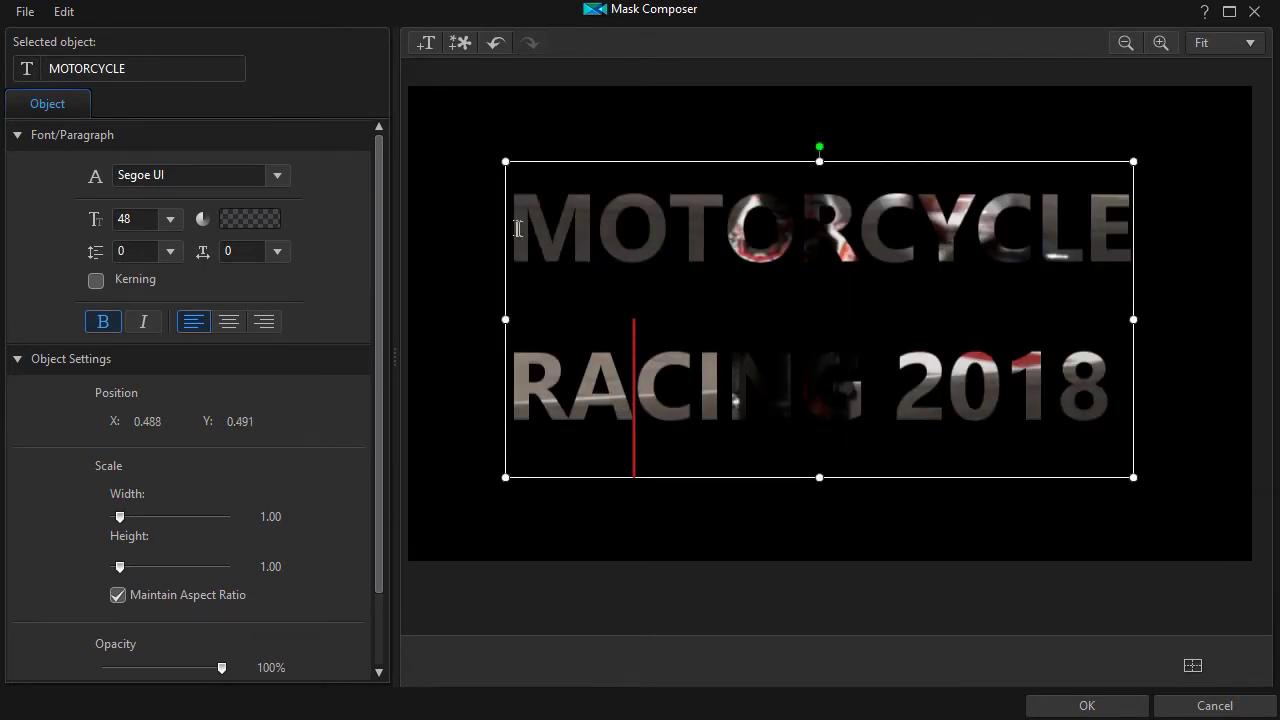
{"action": "left_click_drag", "start_coordinate": [518, 228], "coordinate": [1251, 437]}
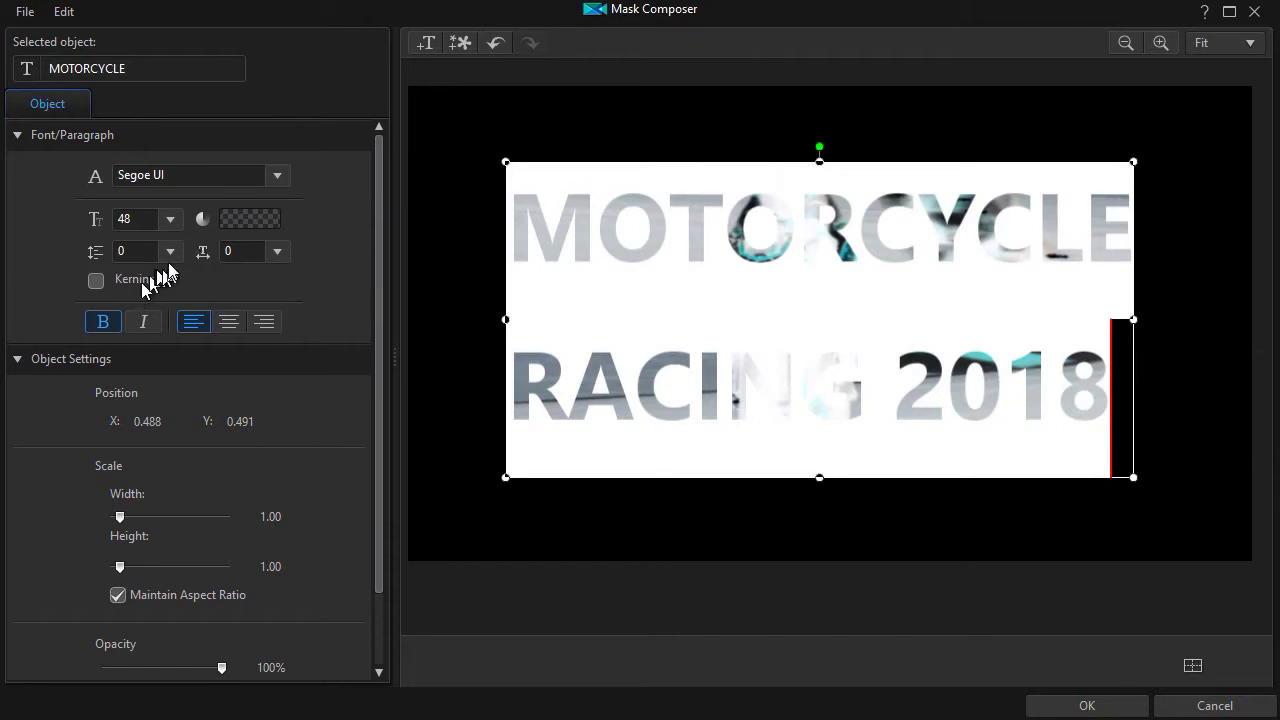
{"action": "left_click", "coordinate": [170, 219]}
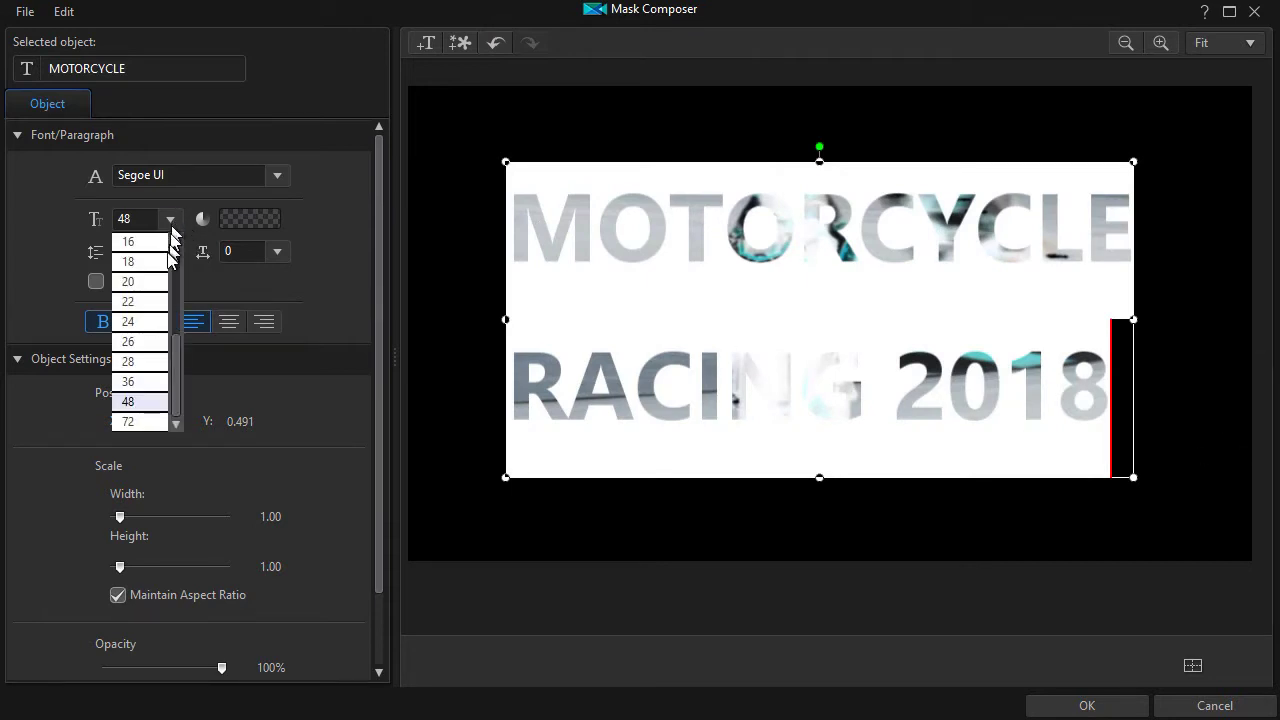
{"action": "left_click", "coordinate": [140, 422]}
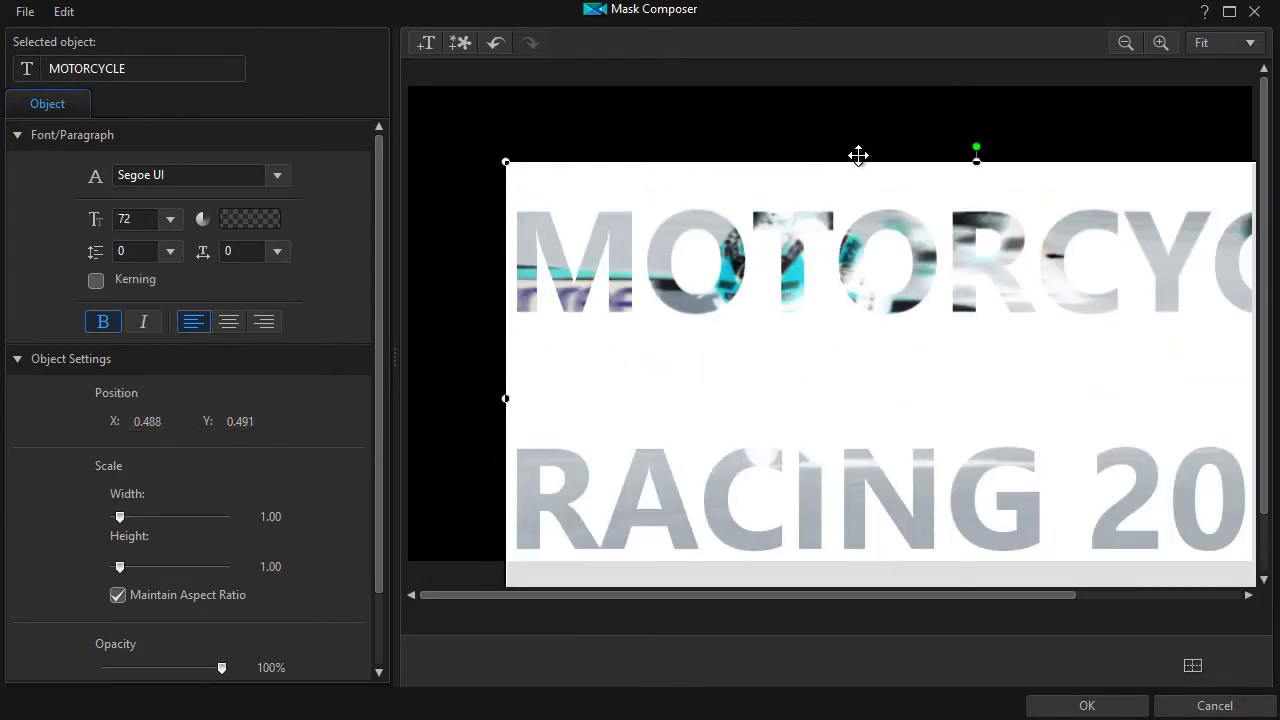
{"action": "left_click_drag", "start_coordinate": [858, 155], "coordinate": [761, 98]}
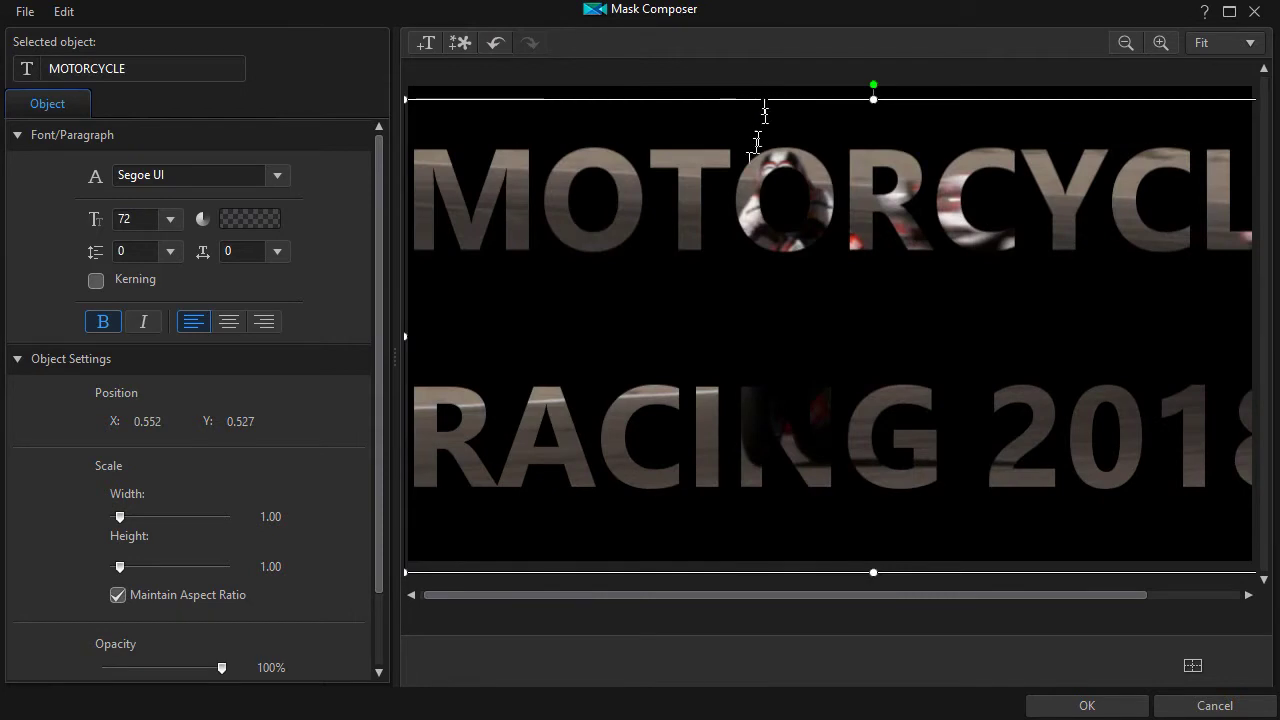
{"action": "double_click", "coordinate": [127, 222]}
{"action": "type", "text": "50"}
{"action": "key", "text": "Return"}
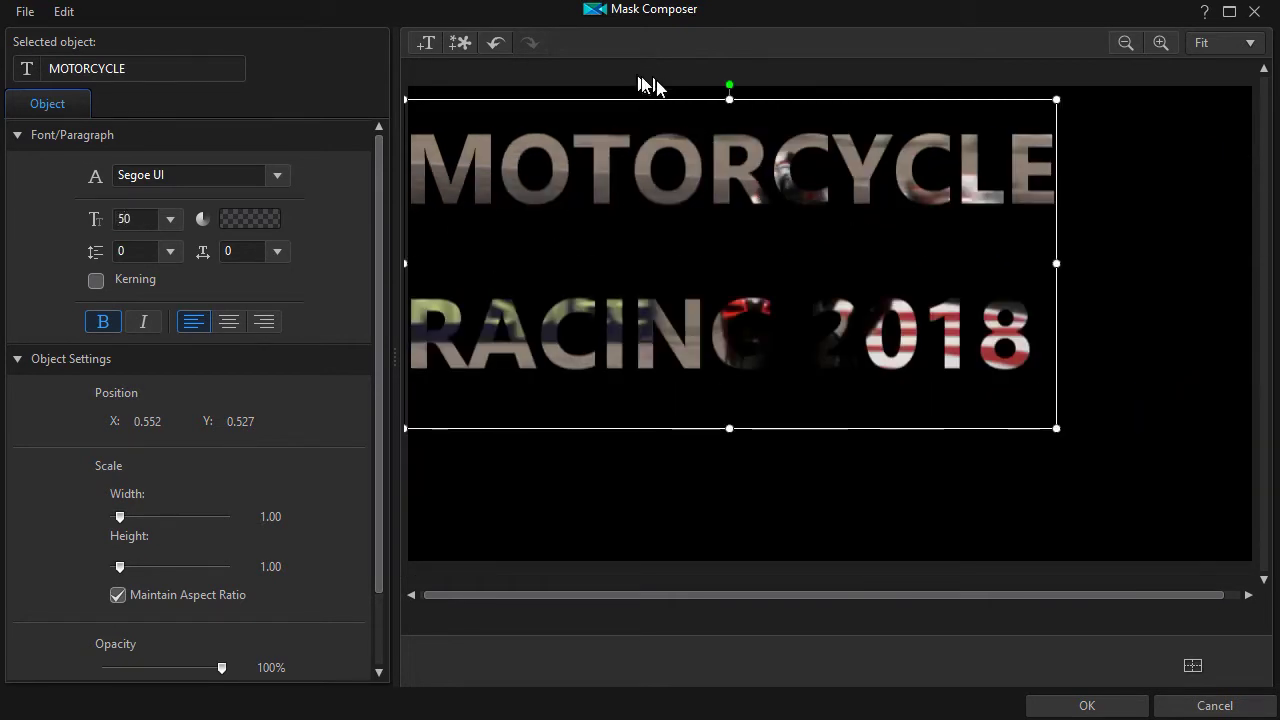
{"action": "left_click_drag", "start_coordinate": [674, 94], "coordinate": [780, 138]}
Step: Set the line spacing of the two mask text lines to -28
{"action": "left_click", "coordinate": [1110, 380]}
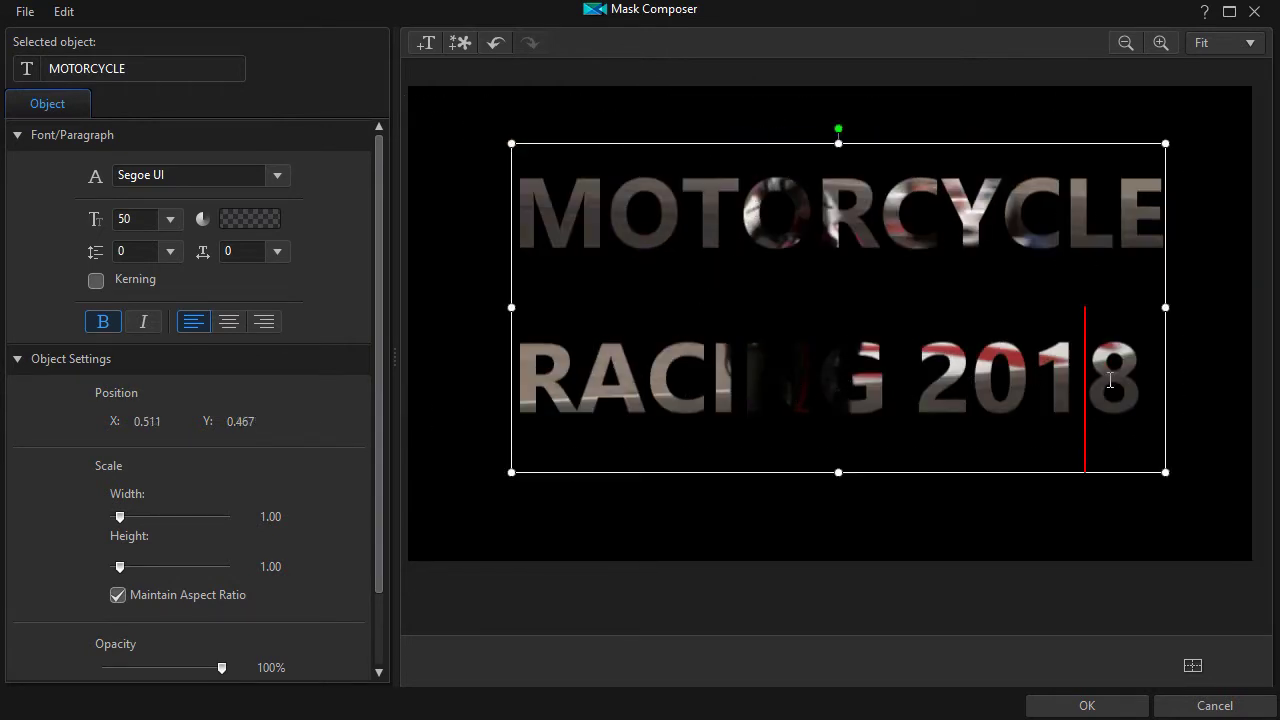
{"action": "left_click_drag", "start_coordinate": [1148, 376], "coordinate": [360, 191]}
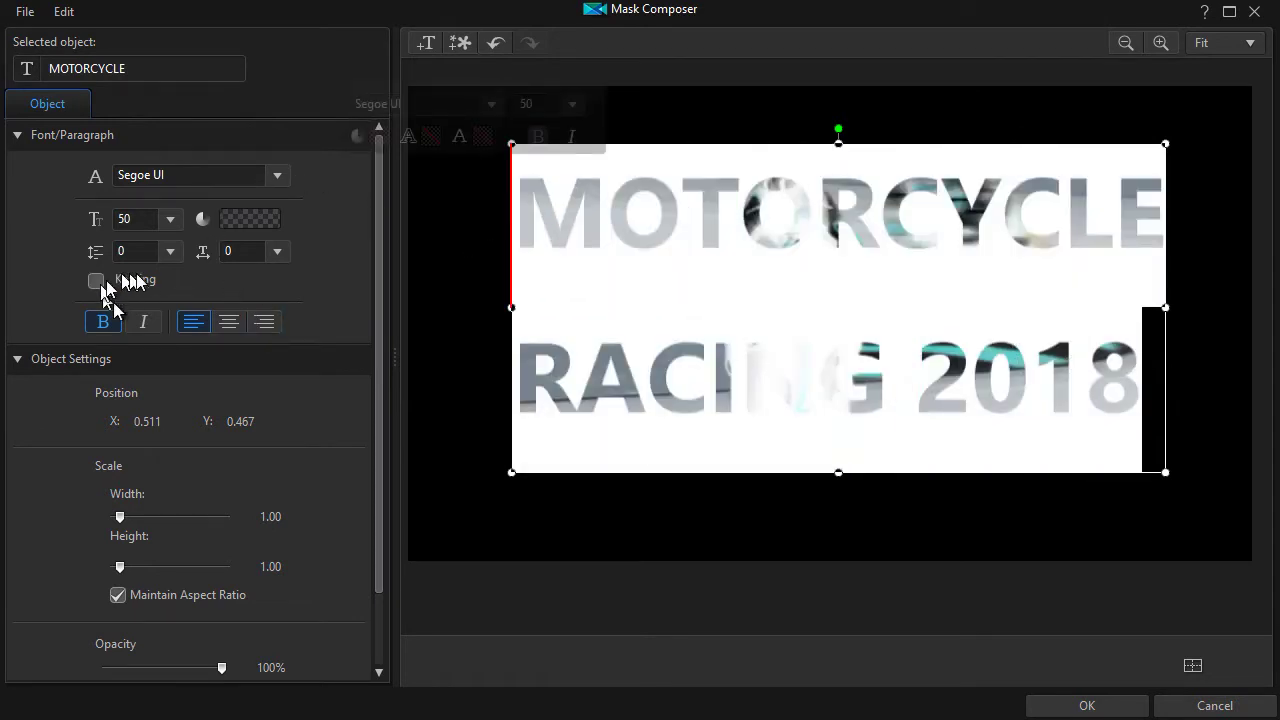
{"action": "left_click", "coordinate": [170, 251]}
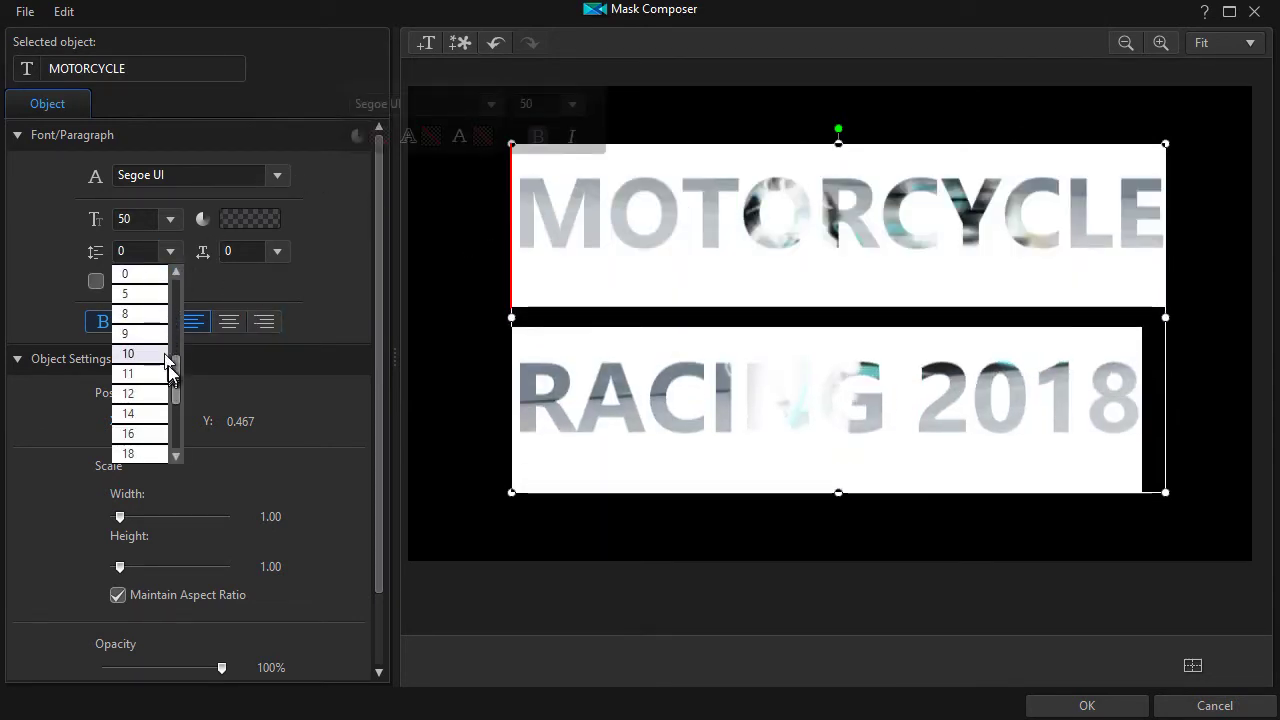
{"action": "scroll", "coordinate": [168, 340], "scroll_direction": "up", "scroll_amount": 3}
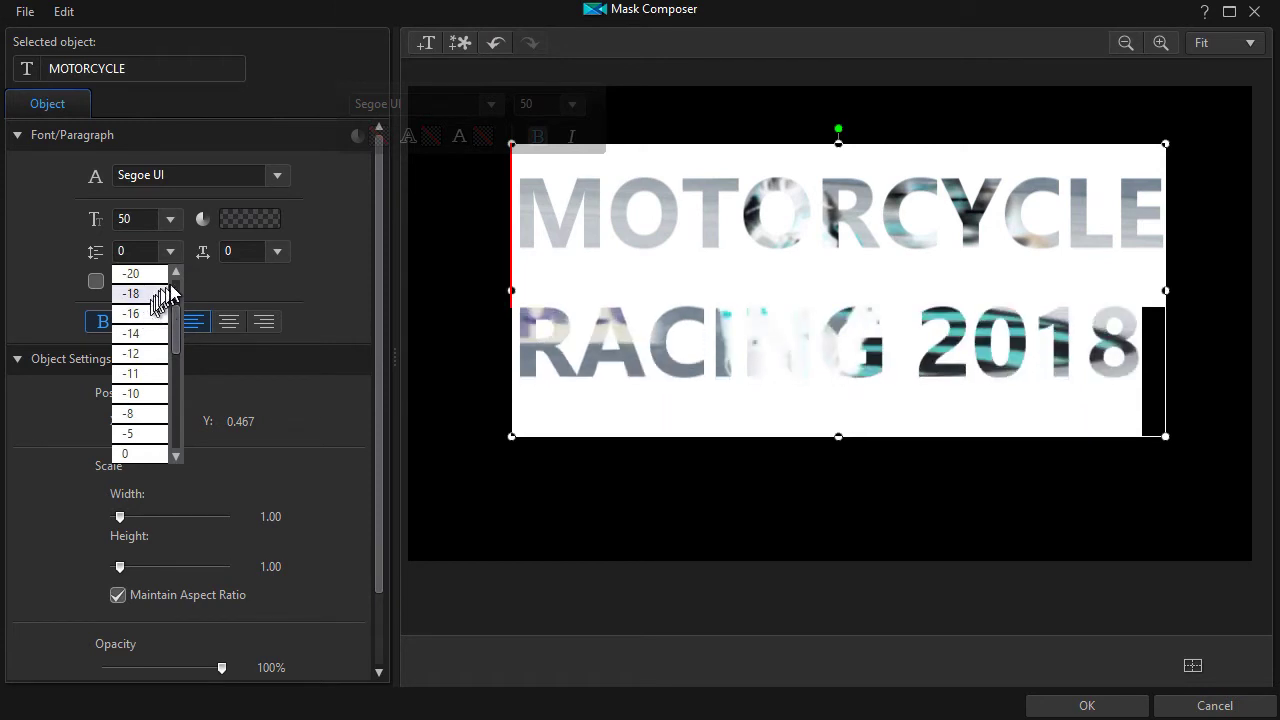
{"action": "left_click_drag", "start_coordinate": [177, 323], "coordinate": [177, 295]}
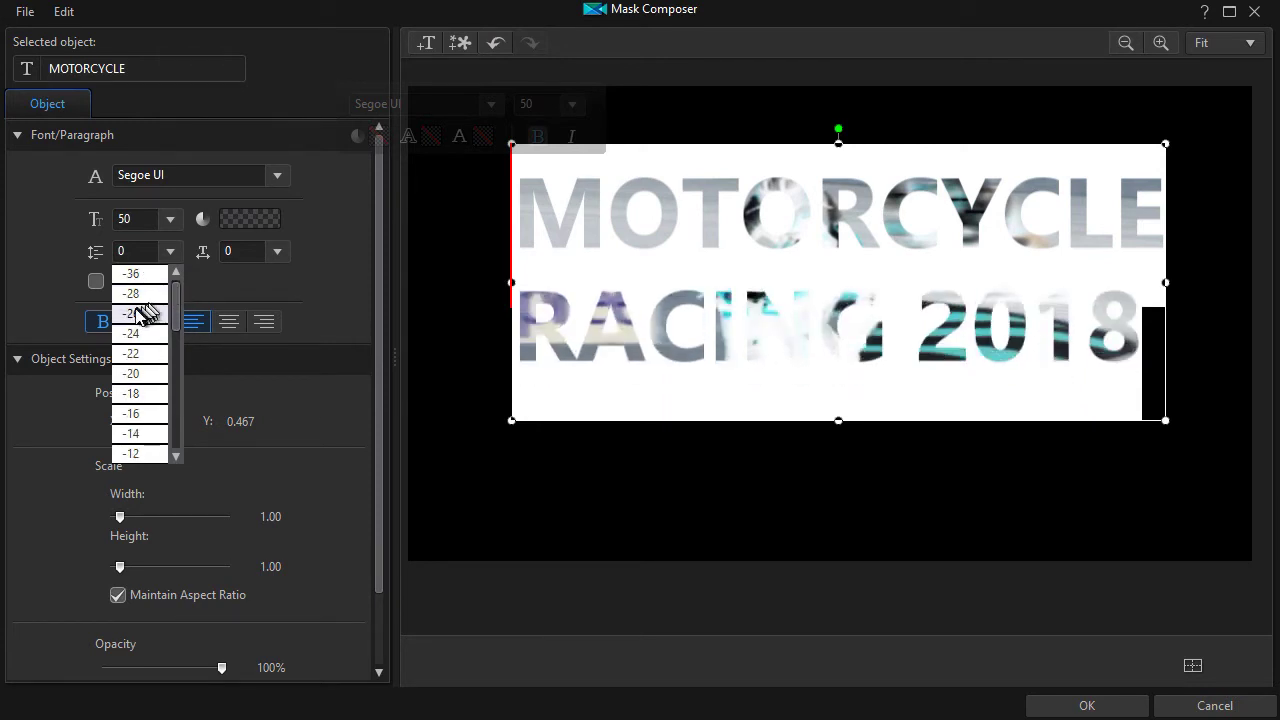
{"action": "left_click", "coordinate": [140, 294]}
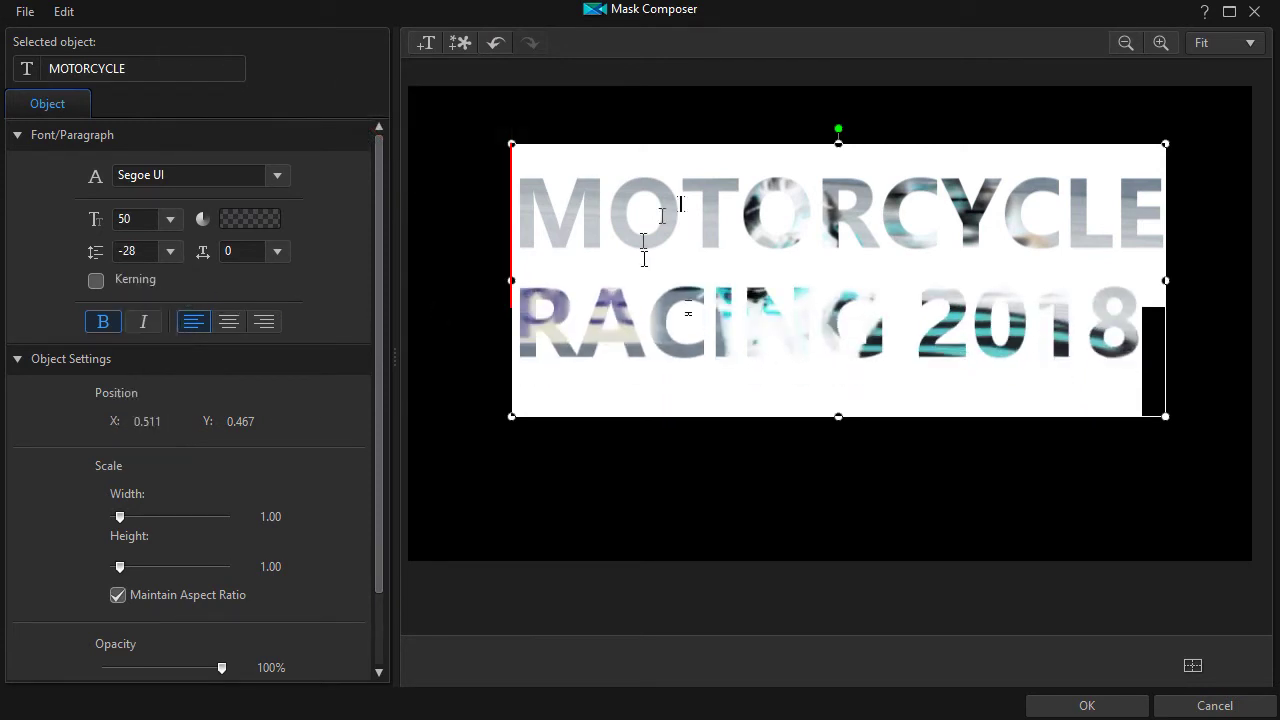
Step: Scale the mask text up to about 1.24, centre it in the frame, and save the mask
{"action": "left_click_drag", "start_coordinate": [801, 143], "coordinate": [779, 185]}
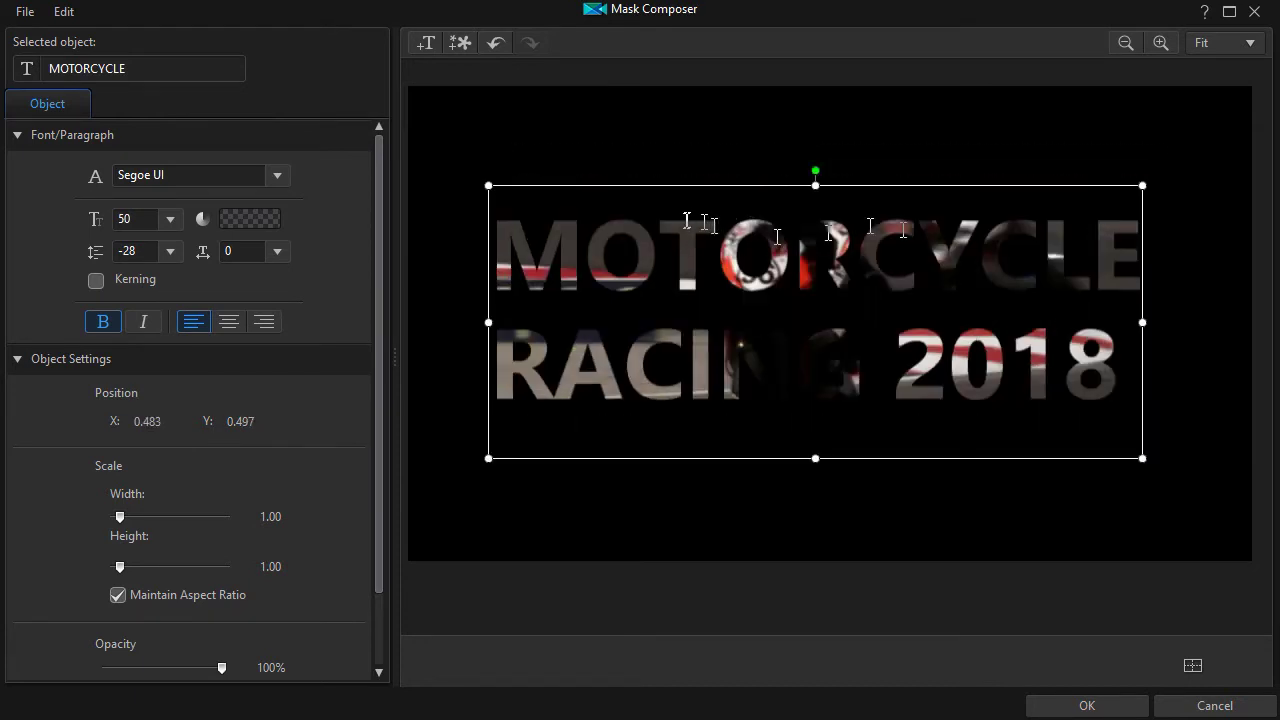
{"action": "left_click_drag", "start_coordinate": [1143, 186], "coordinate": [1265, 119]}
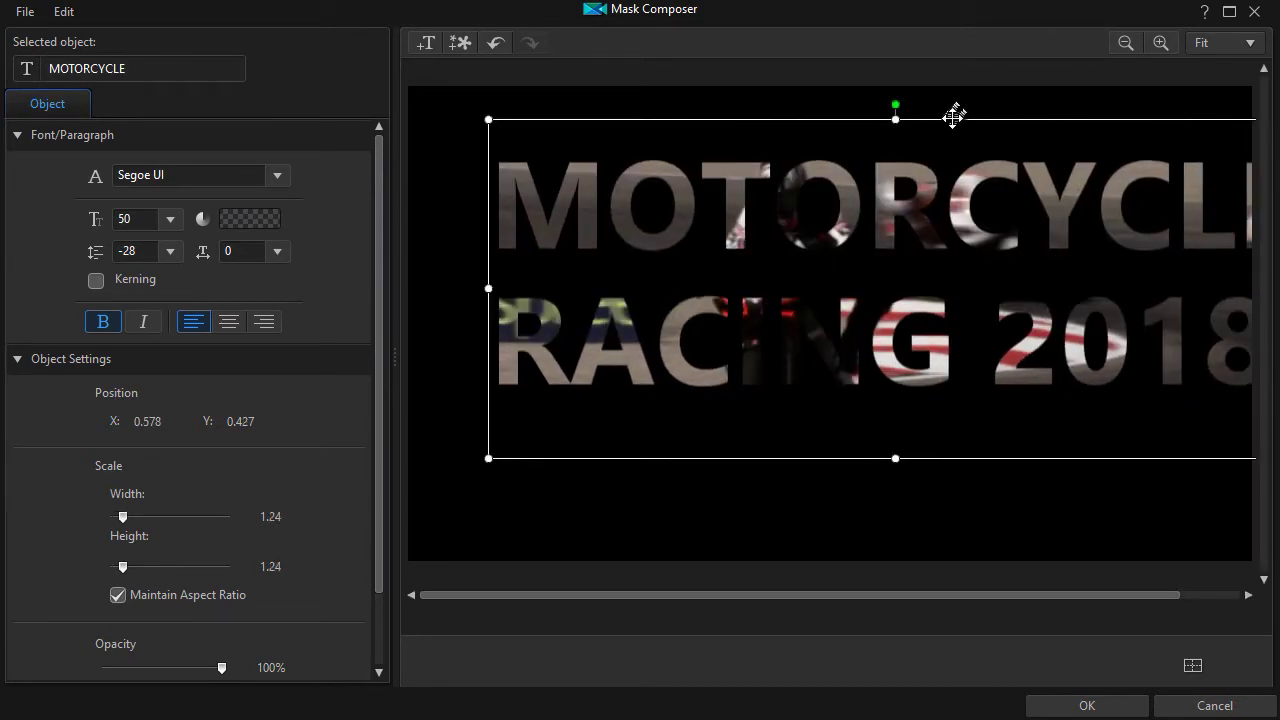
{"action": "left_click_drag", "start_coordinate": [953, 117], "coordinate": [881, 158]}
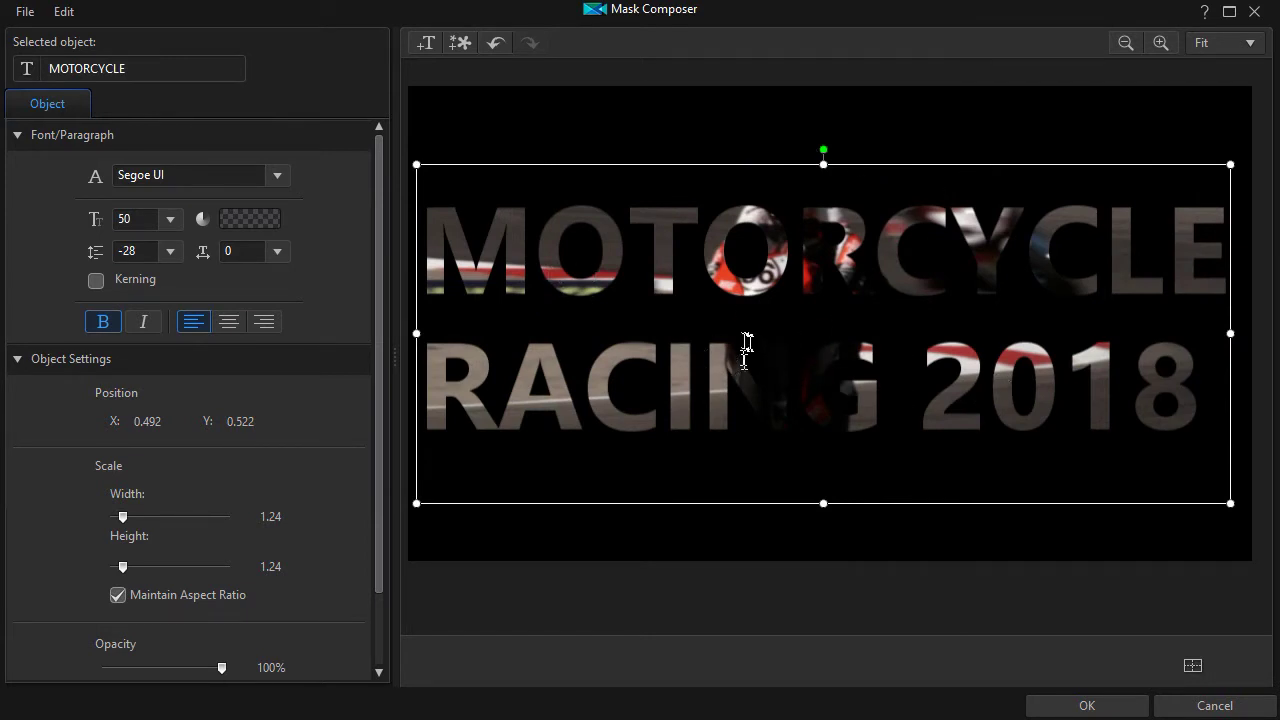
{"action": "left_click", "coordinate": [1088, 710]}
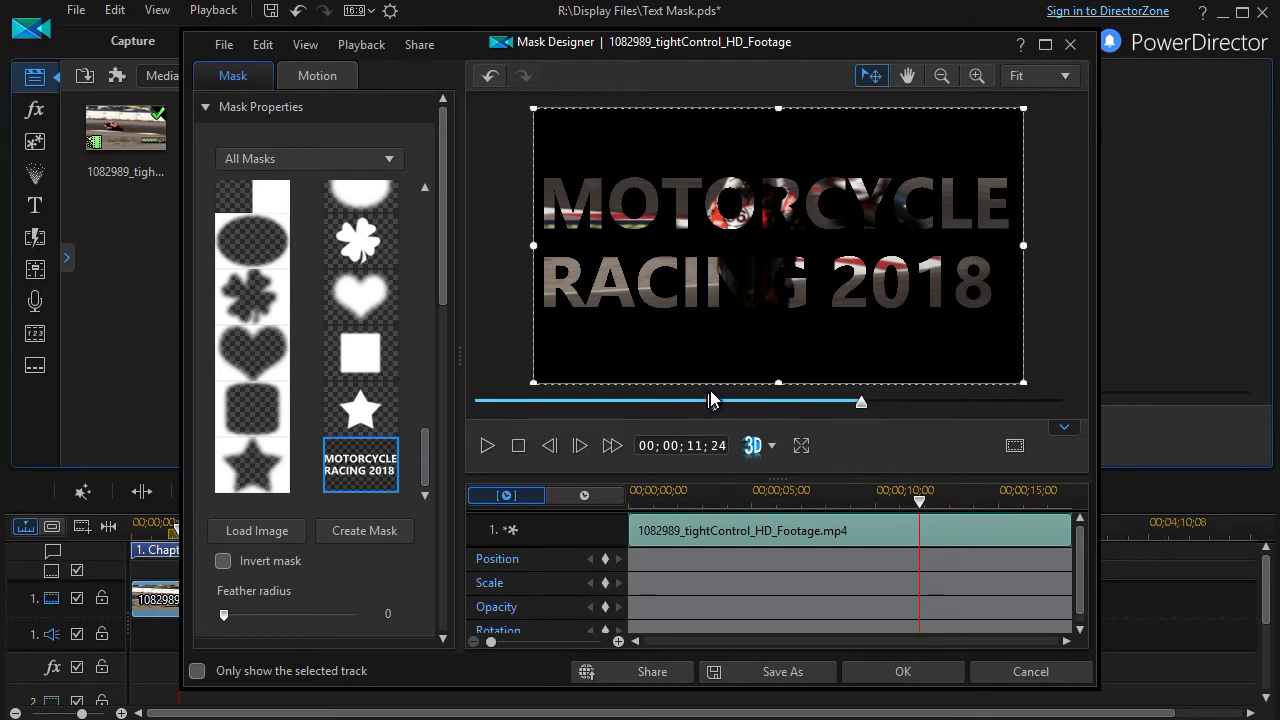
Step: Apply the MOTORCYCLE RACING 2018 mask to the clip and close Mask Designer
{"action": "left_click", "coordinate": [905, 672]}
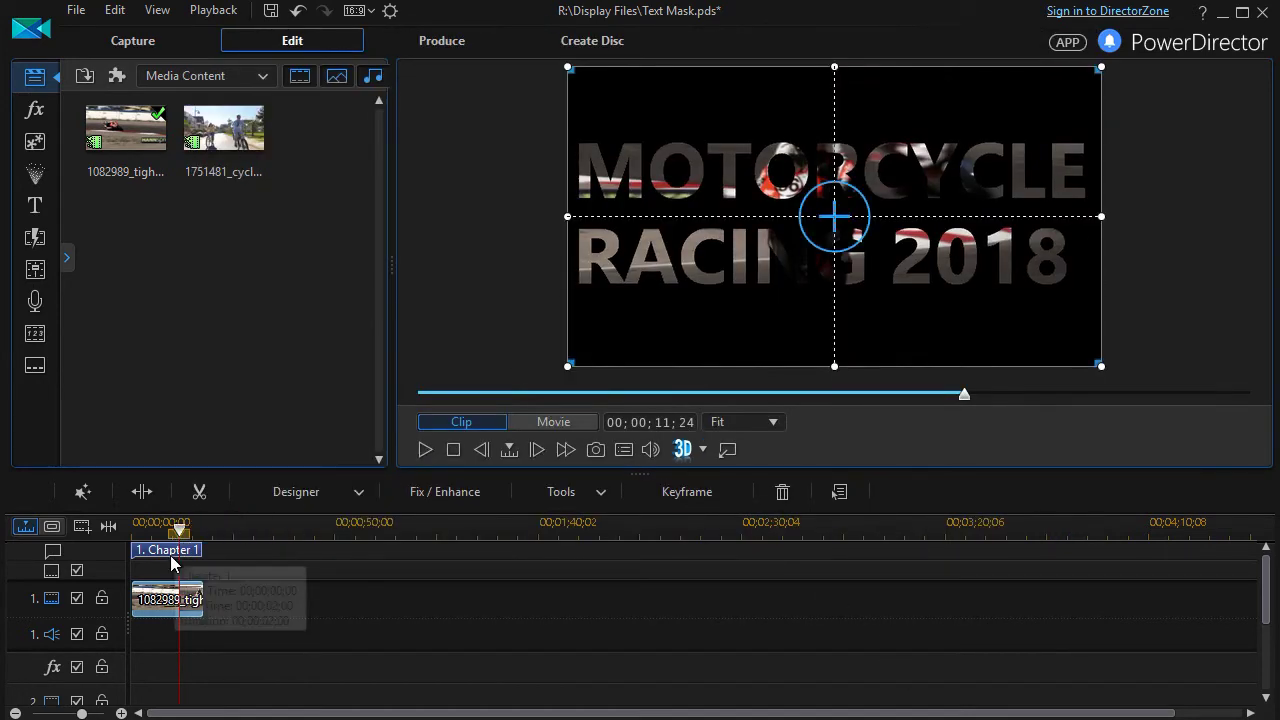
{"action": "left_click_drag", "start_coordinate": [180, 530], "coordinate": [114, 528]}
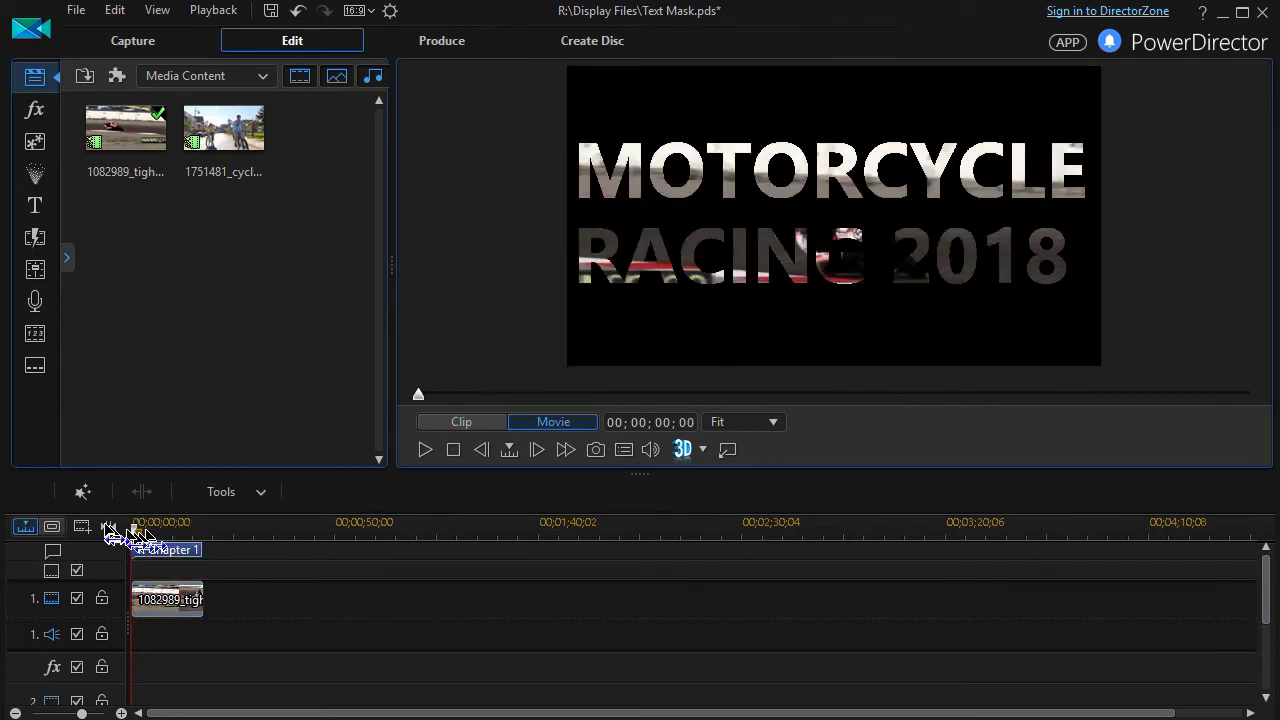
{"action": "left_click", "coordinate": [425, 450]}
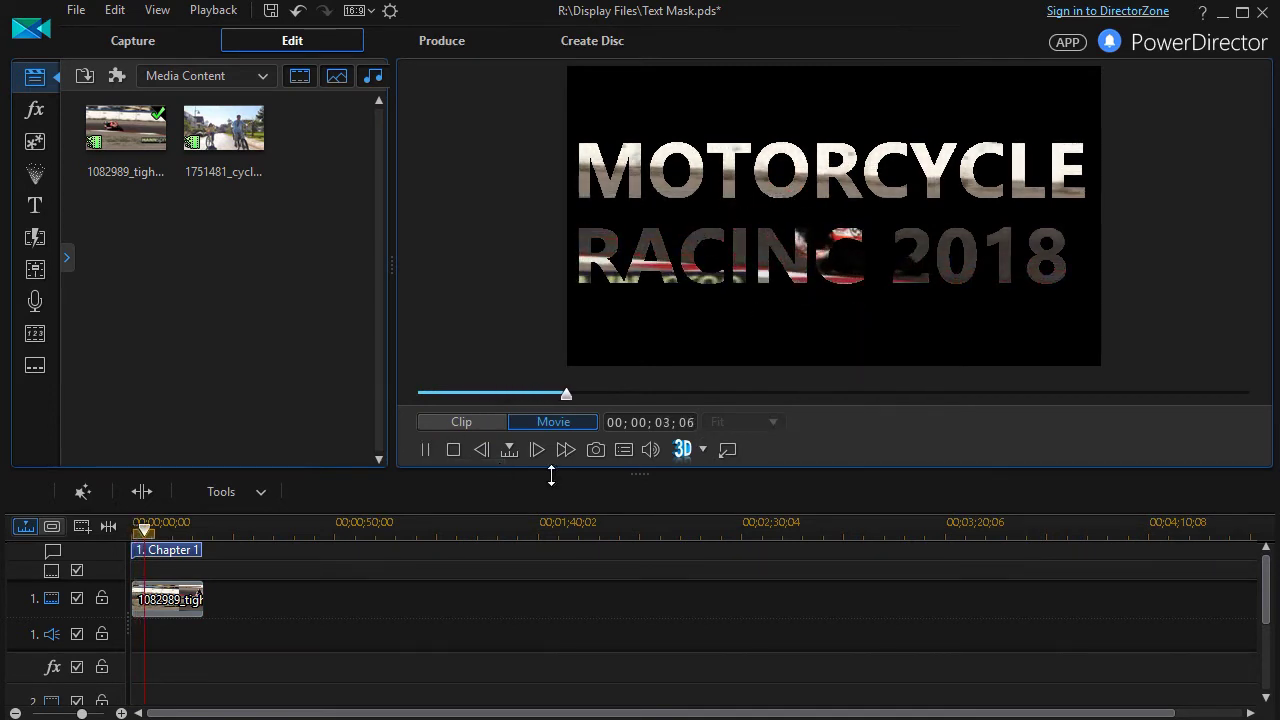
{"action": "left_click", "coordinate": [425, 449]}
{"action": "left_click", "coordinate": [453, 451]}
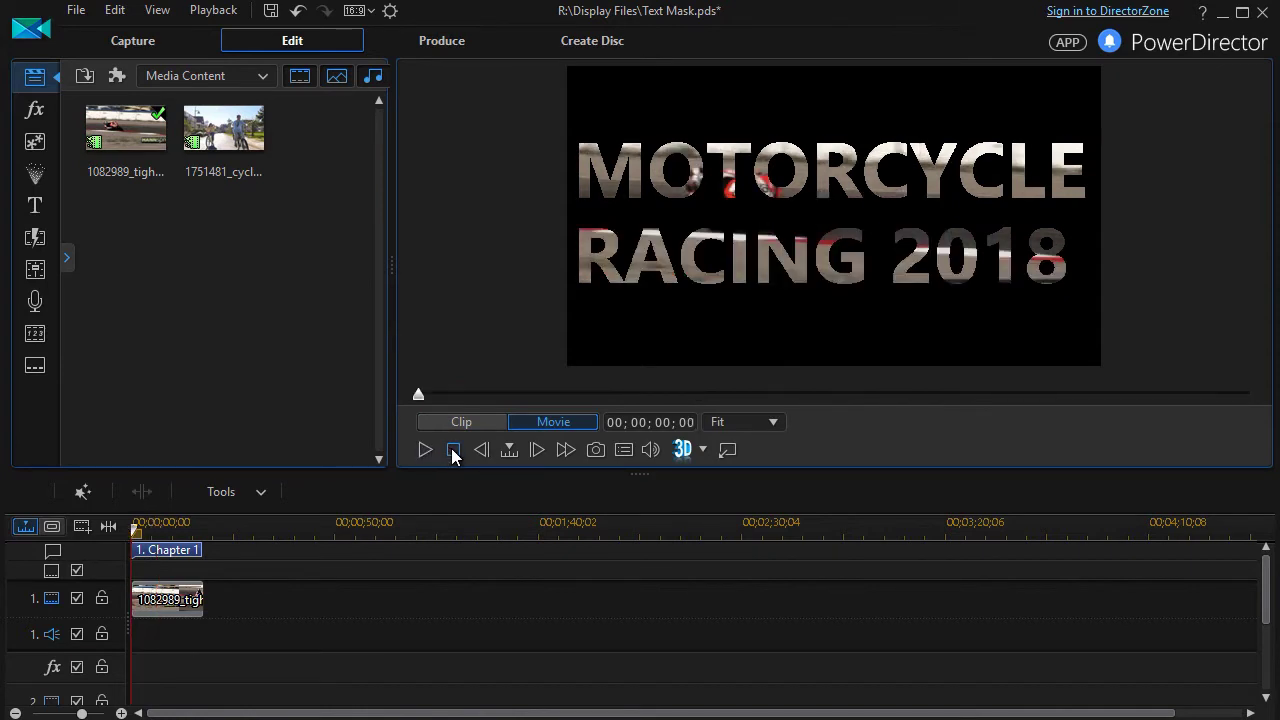
{"action": "left_click", "coordinate": [180, 598]}
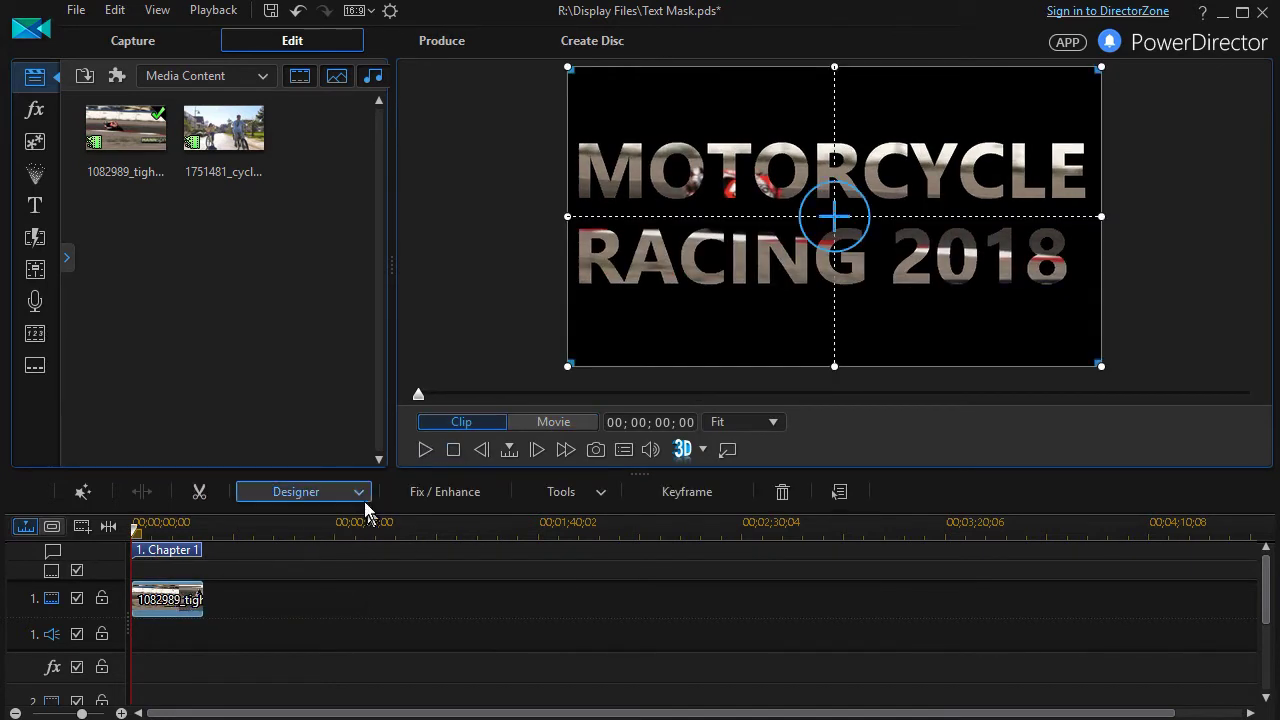
{"action": "left_click", "coordinate": [350, 494]}
Step: Reopen Mask Designer and add starting position, scale and opacity keyframes at 0 seconds
{"action": "left_click", "coordinate": [331, 545]}
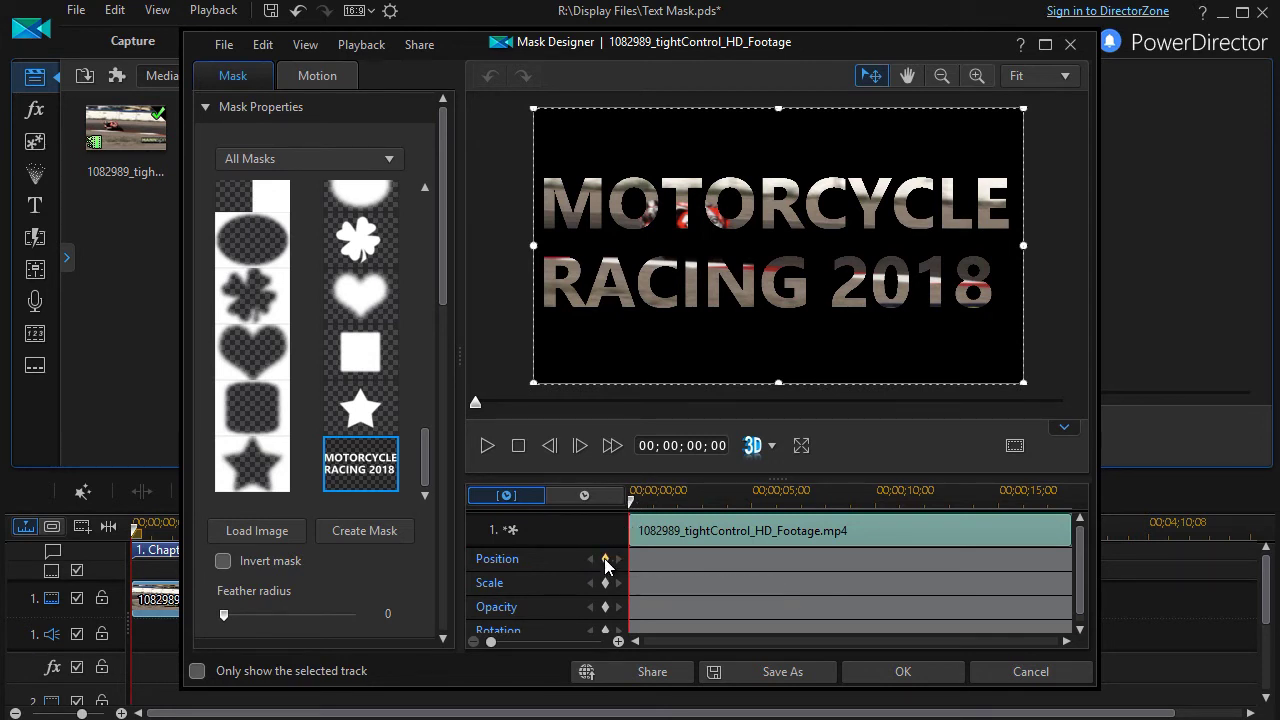
{"action": "left_click", "coordinate": [605, 560]}
{"action": "left_click", "coordinate": [605, 584]}
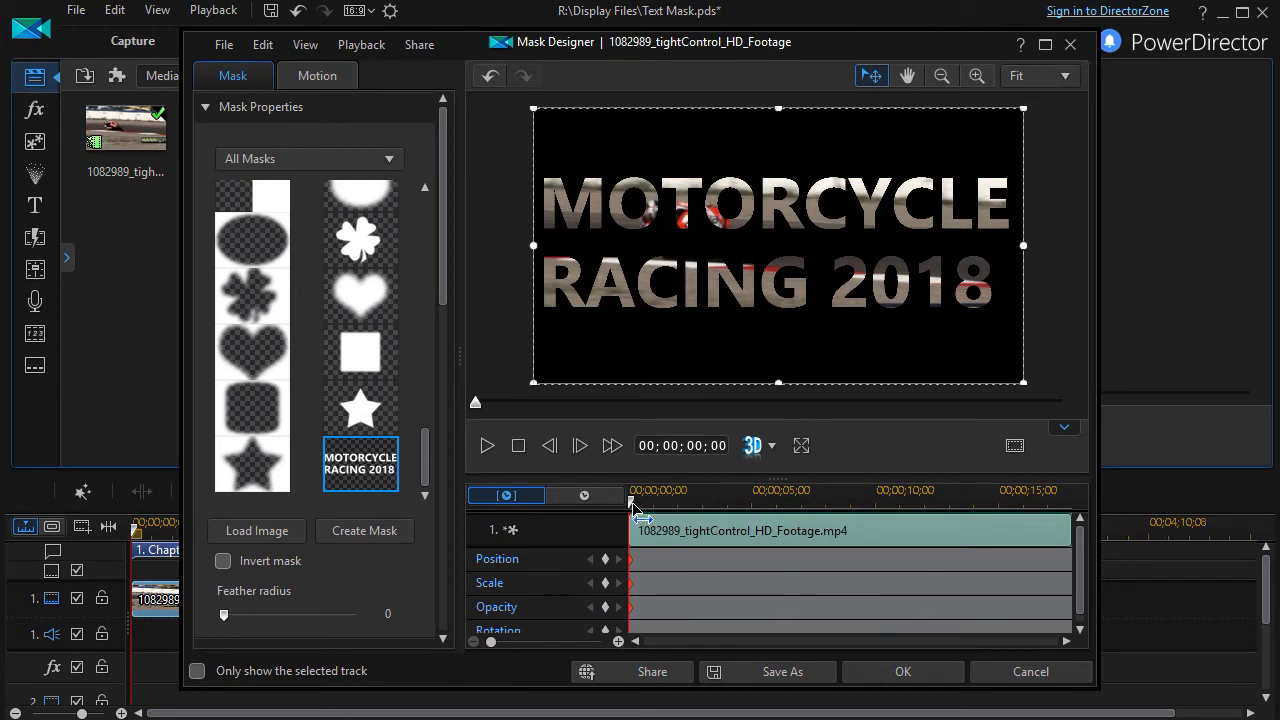
Step: Duplicate the position, scale and opacity keyframes at the 2-second mark
{"action": "left_click_drag", "start_coordinate": [633, 507], "coordinate": [682, 508]}
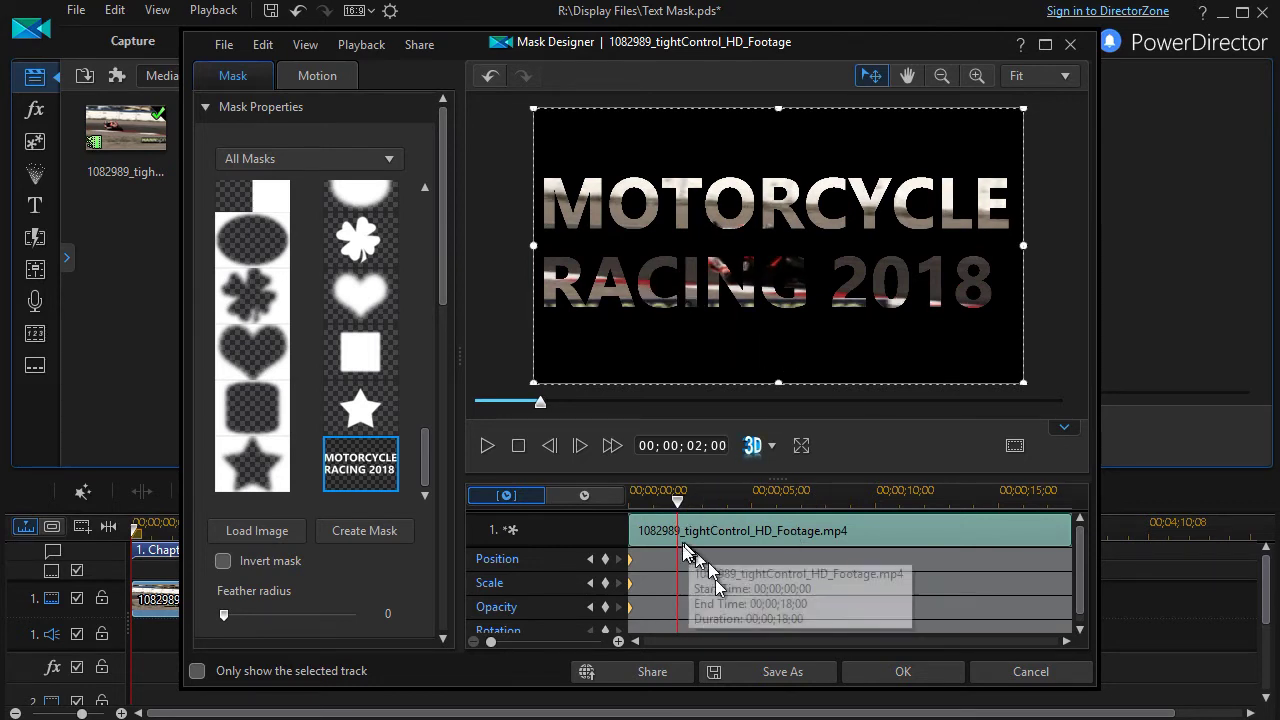
{"action": "right_click", "coordinate": [678, 557]}
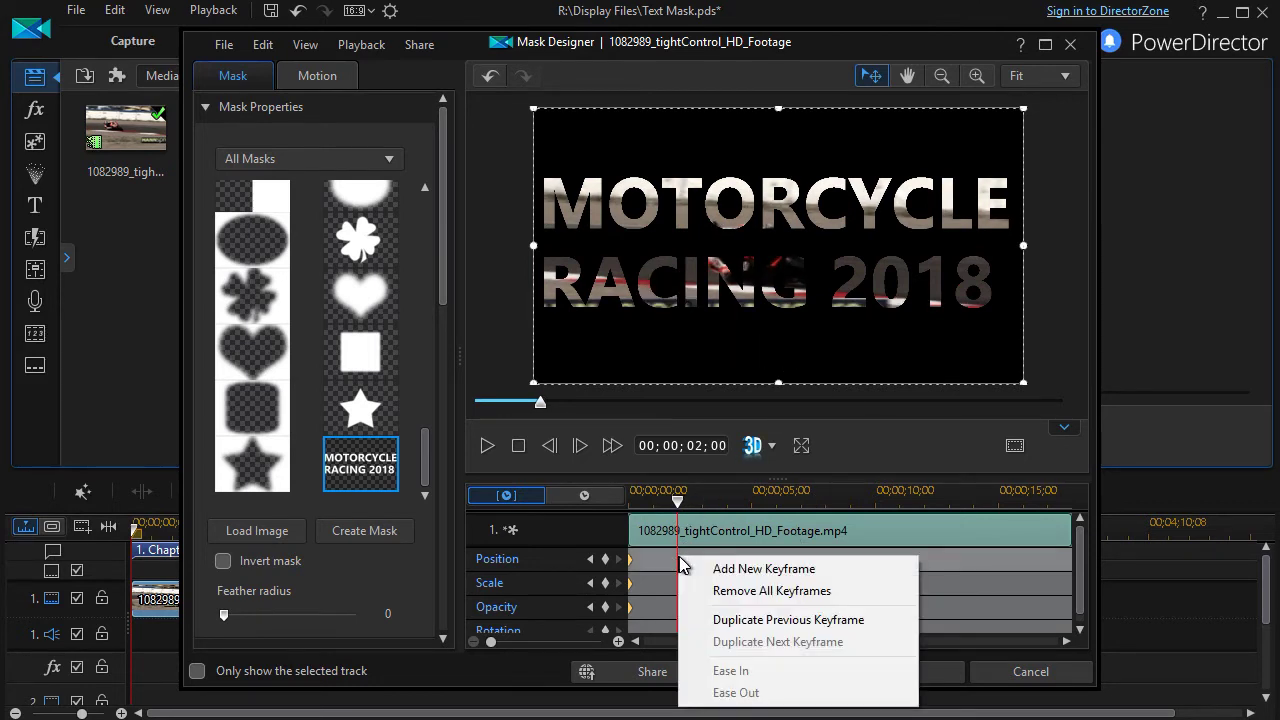
{"action": "left_click", "coordinate": [723, 620]}
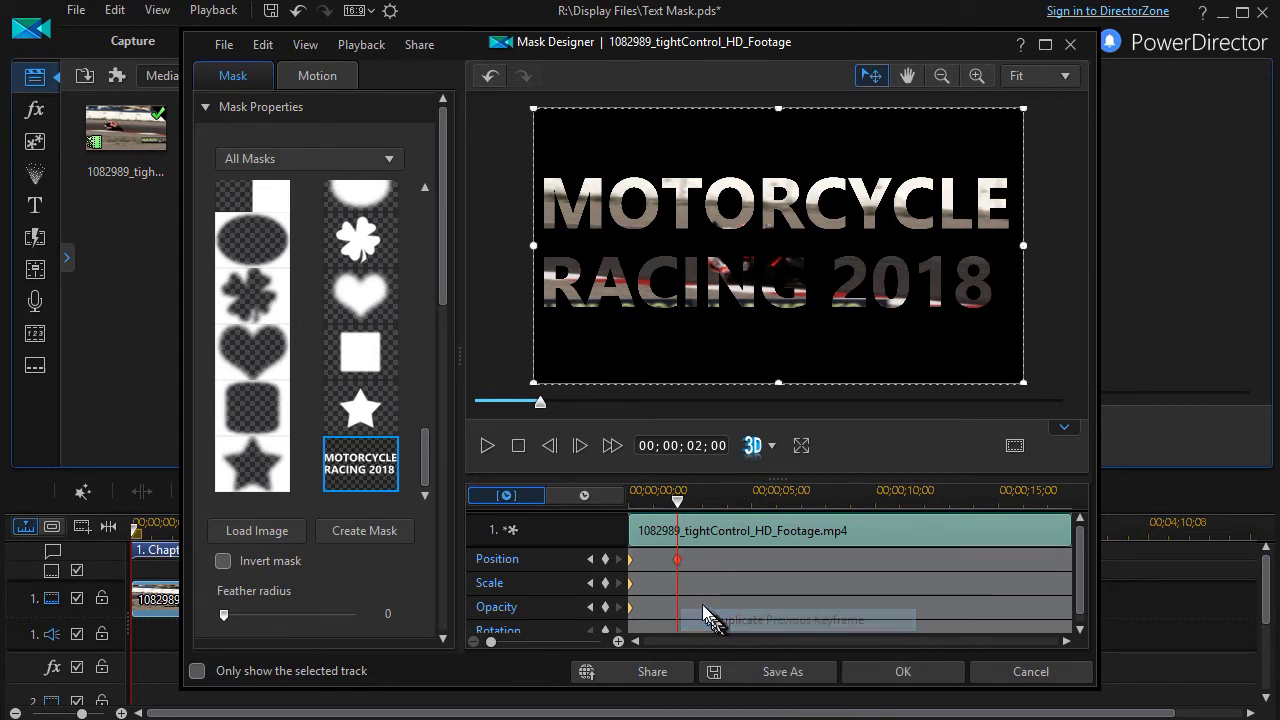
{"action": "right_click", "coordinate": [679, 591]}
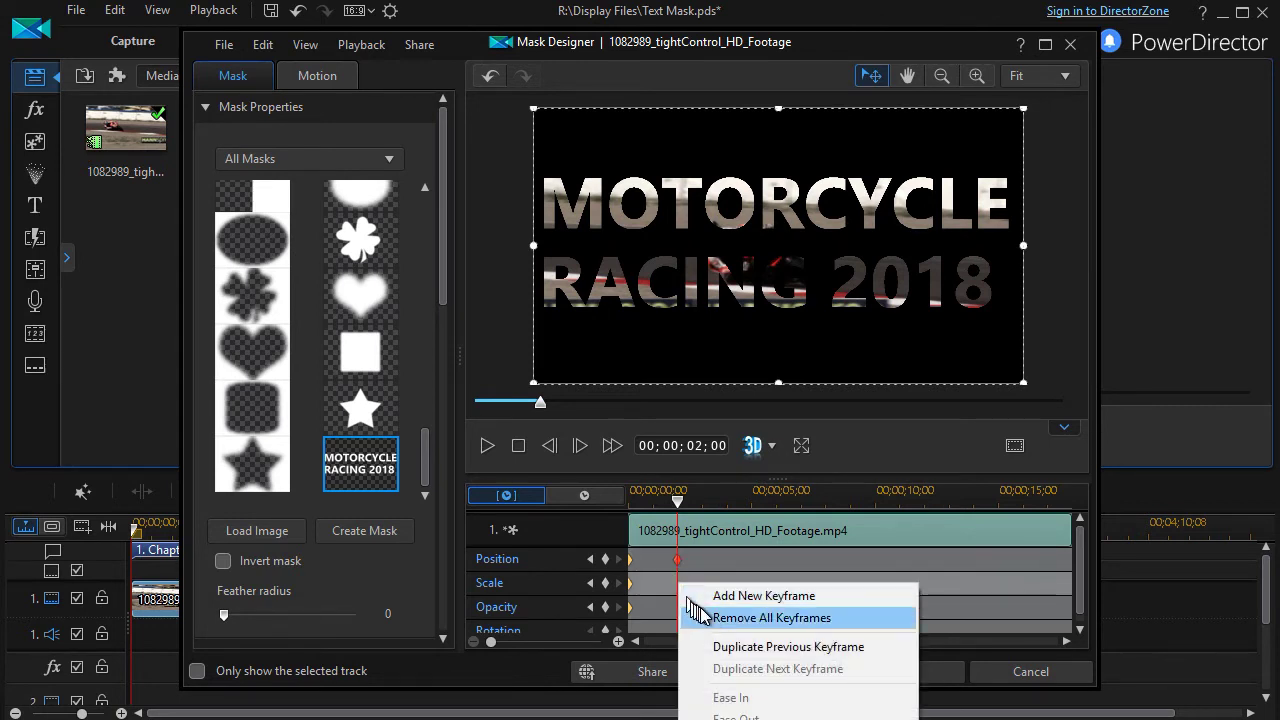
{"action": "left_click", "coordinate": [712, 647]}
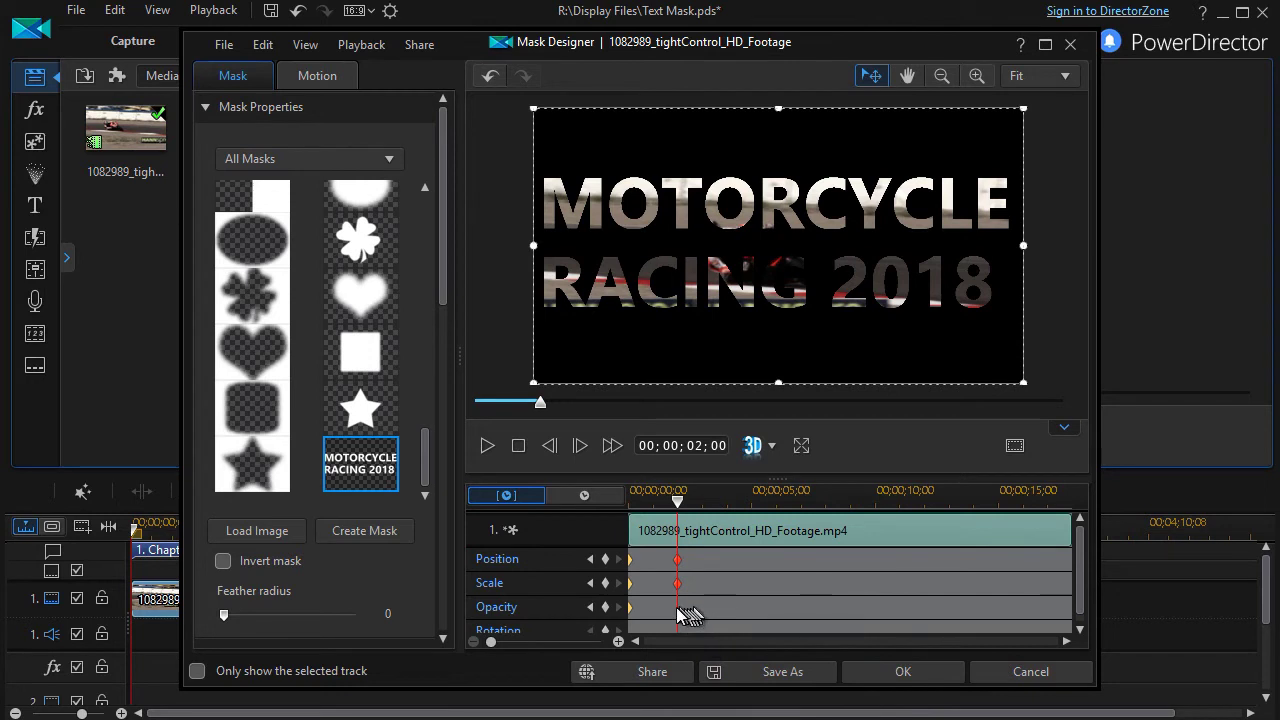
{"action": "right_click", "coordinate": [677, 612]}
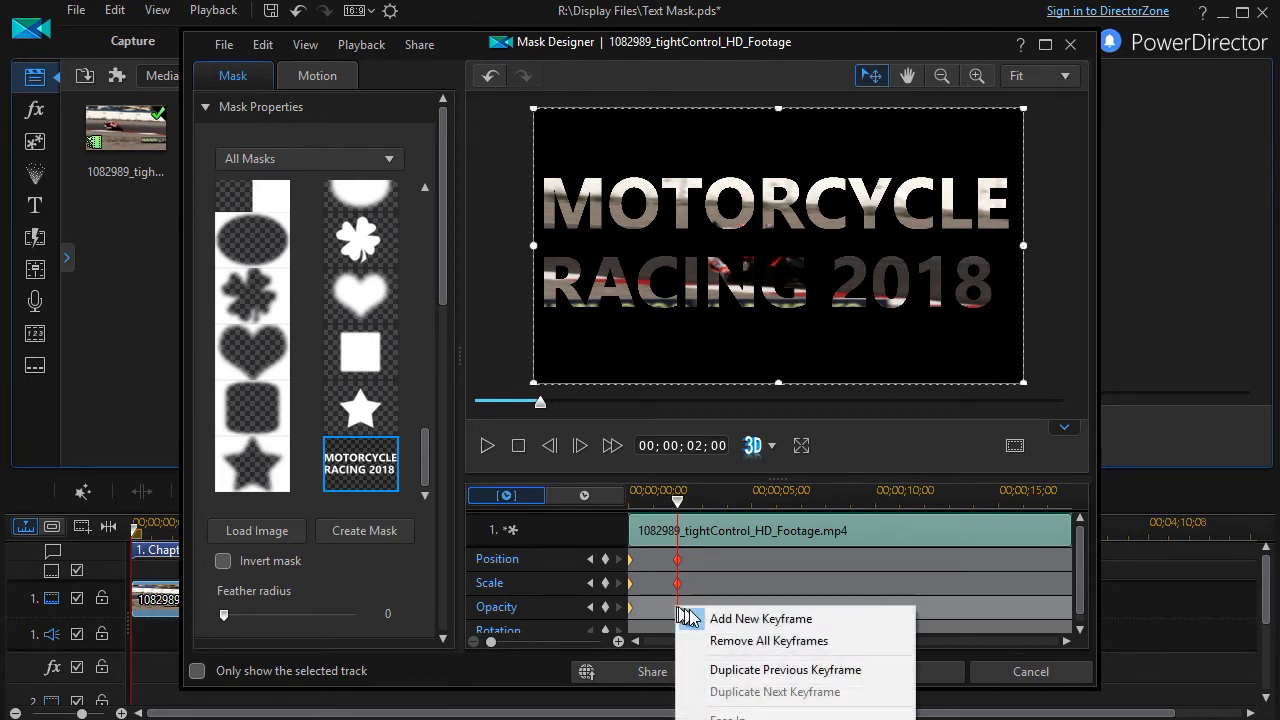
{"action": "left_click", "coordinate": [752, 671]}
{"action": "left_click_drag", "start_coordinate": [678, 503], "coordinate": [730, 509]}
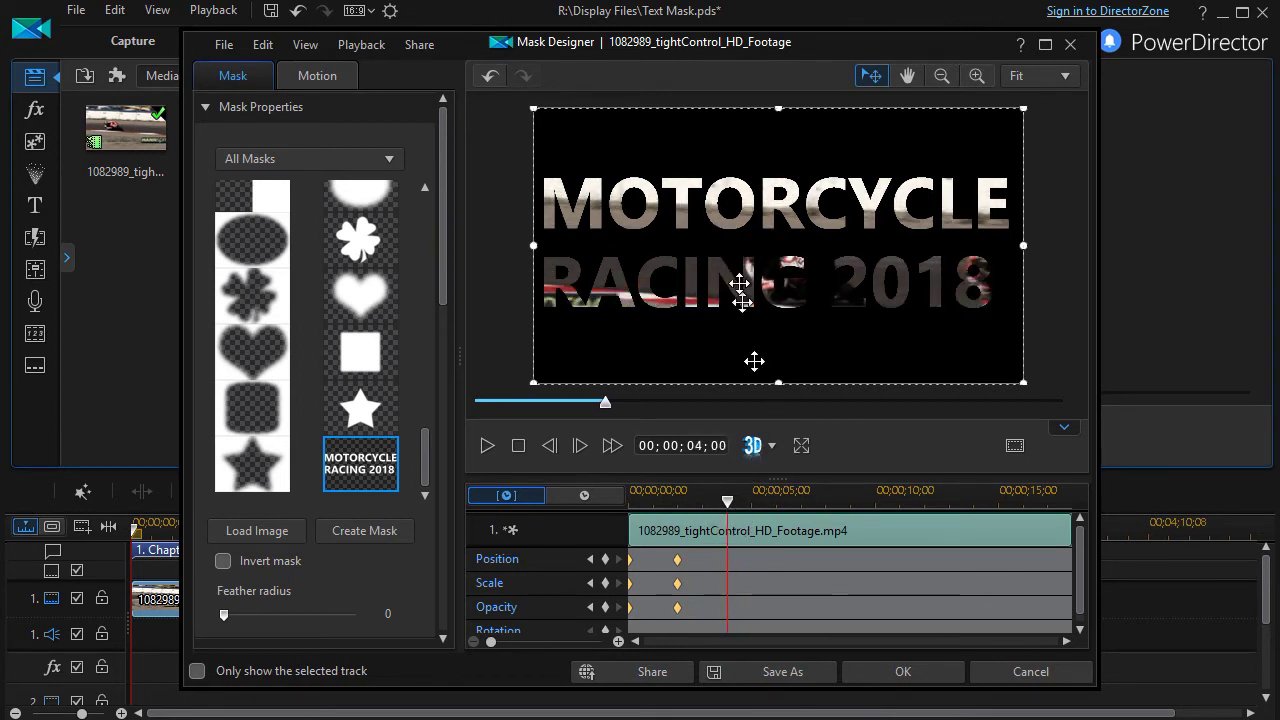
Step: At 4 seconds, enlarge the text mask far beyond the frame and reposition it, then fit the preview
{"action": "left_click", "coordinate": [940, 78]}
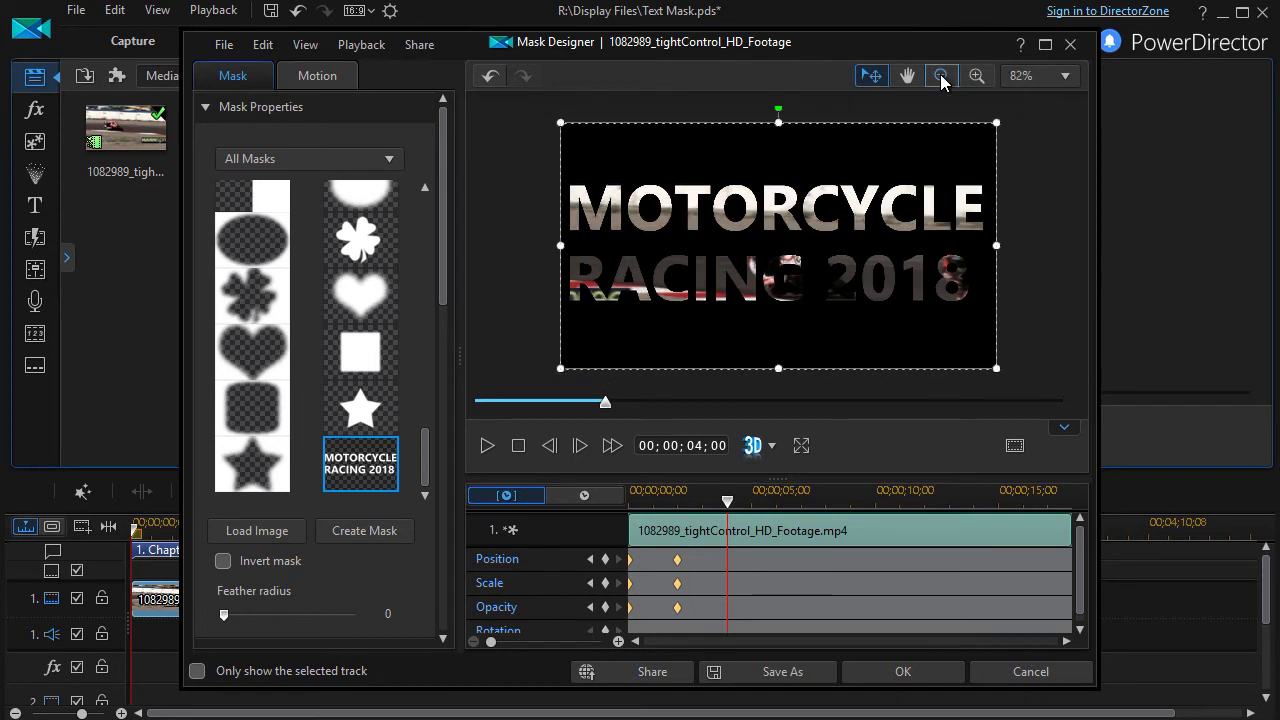
{"action": "left_click", "coordinate": [940, 78]}
{"action": "left_click", "coordinate": [940, 78]}
{"action": "left_click", "coordinate": [940, 78]}
{"action": "left_click", "coordinate": [940, 78]}
{"action": "left_click", "coordinate": [940, 78]}
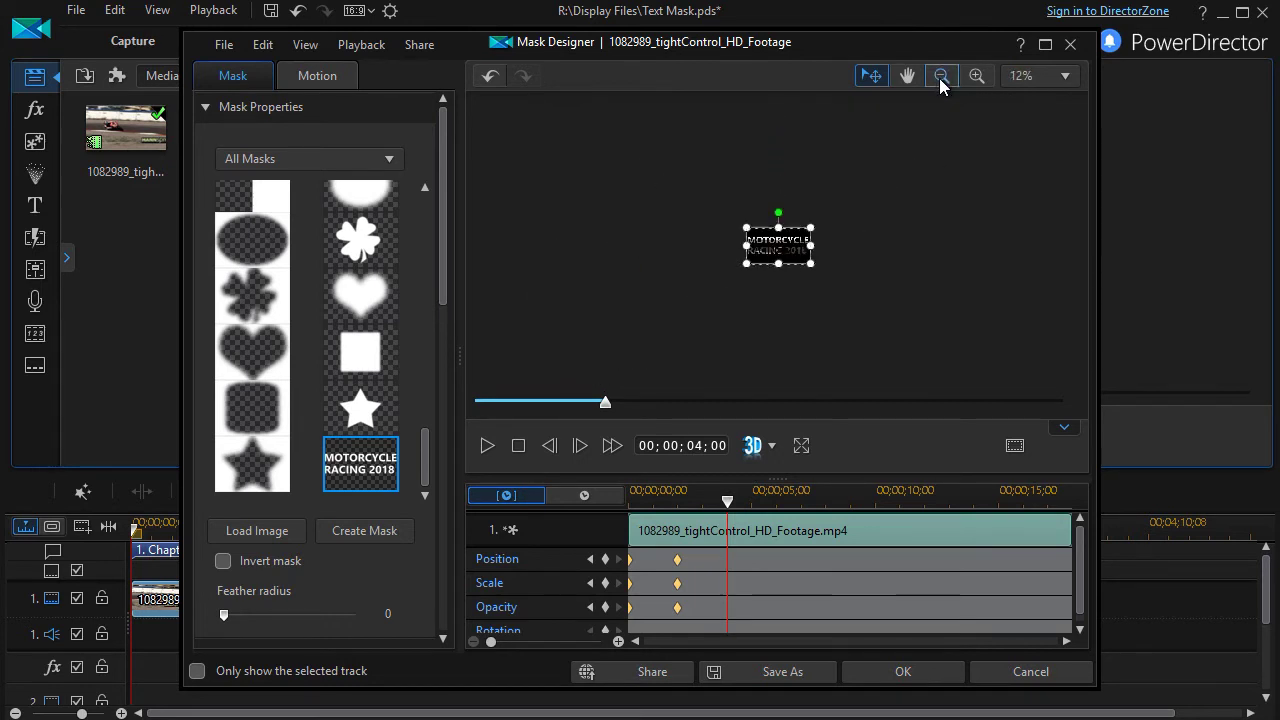
{"action": "left_click", "coordinate": [940, 78]}
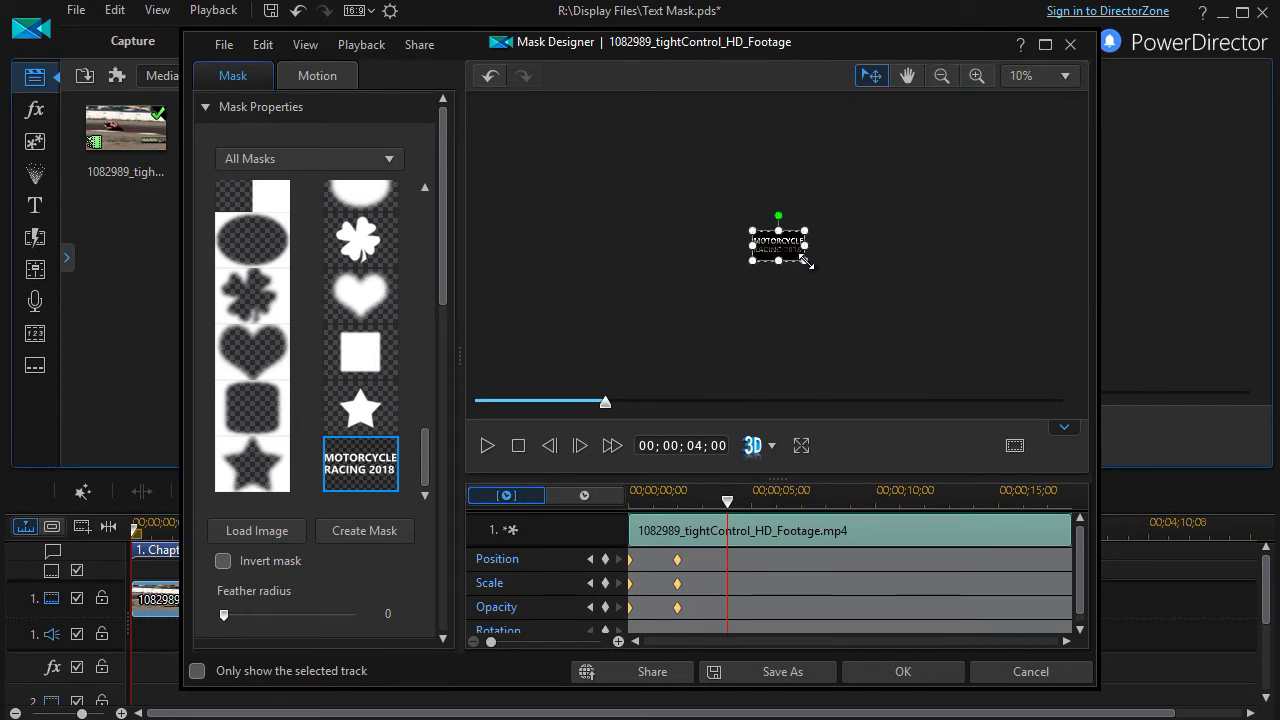
{"action": "left_click_drag", "start_coordinate": [806, 261], "coordinate": [1064, 405]}
{"action": "left_click_drag", "start_coordinate": [931, 351], "coordinate": [806, 278]}
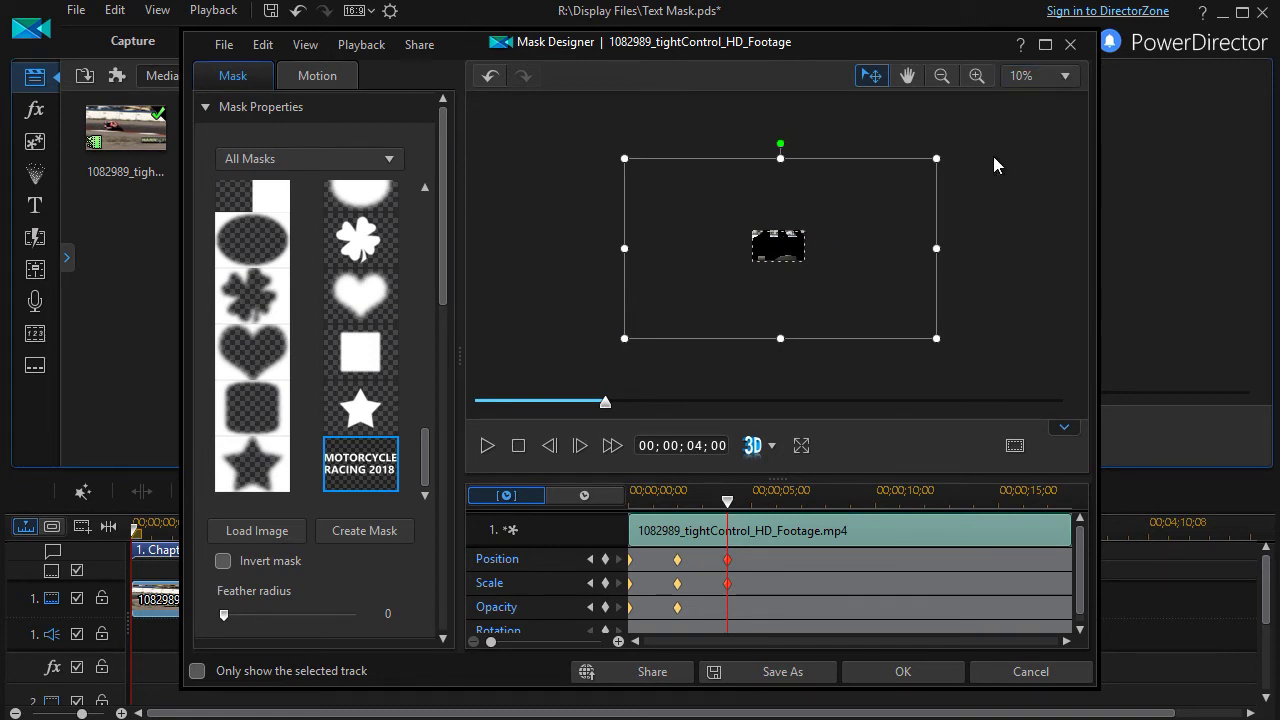
{"action": "left_click", "coordinate": [1064, 77]}
{"action": "left_click", "coordinate": [1018, 100]}
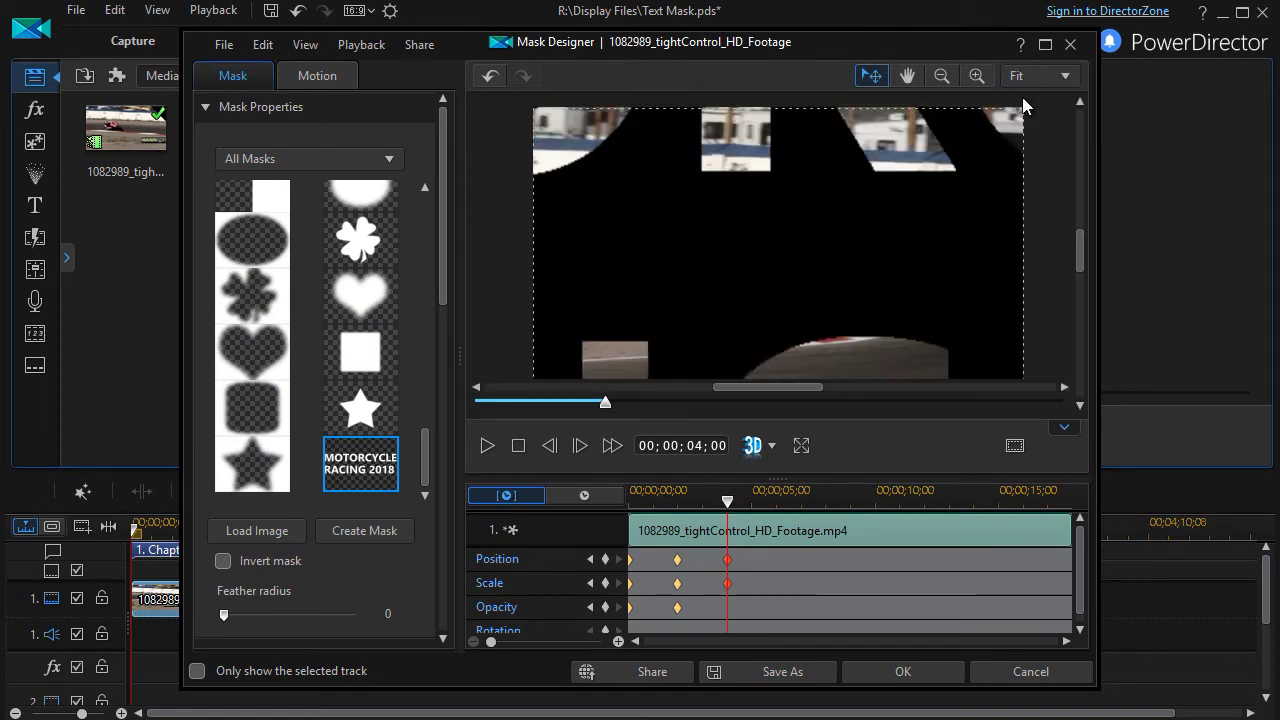
Step: Duplicate the opacity keyframe at 4 seconds, drop mask opacity to 0% just after, and apply
{"action": "right_click", "coordinate": [728, 605]}
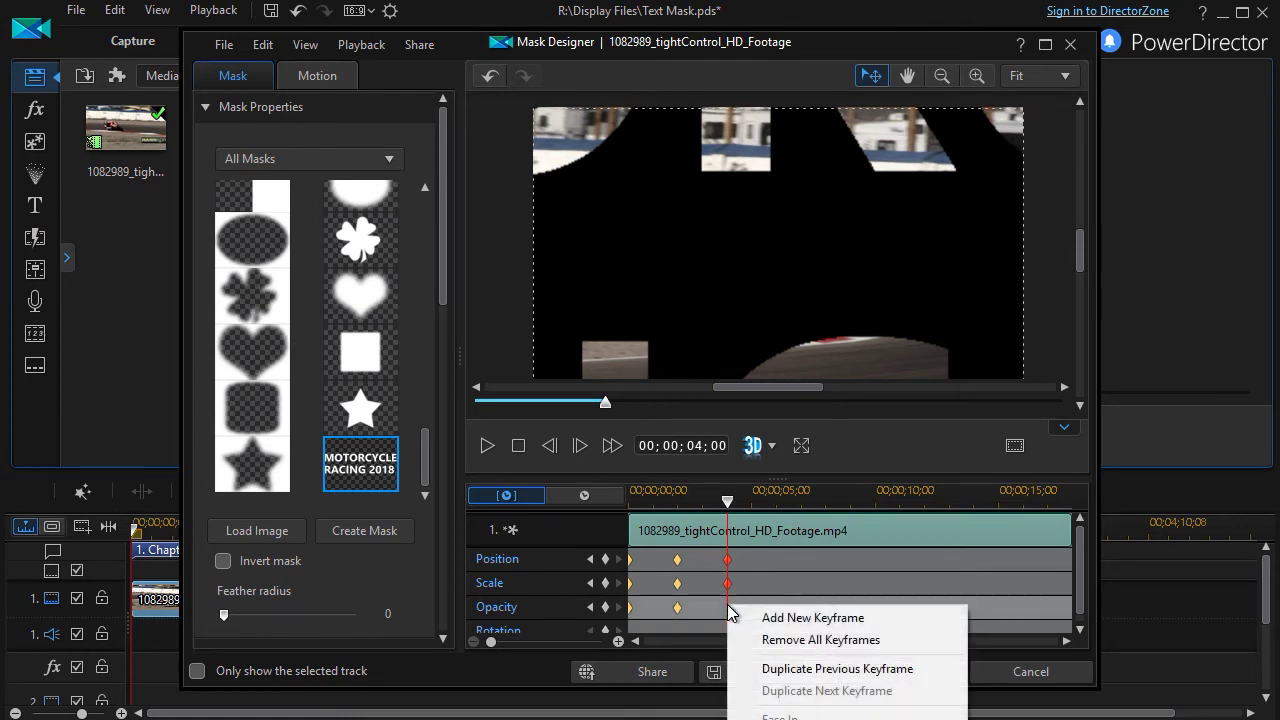
{"action": "left_click", "coordinate": [785, 669]}
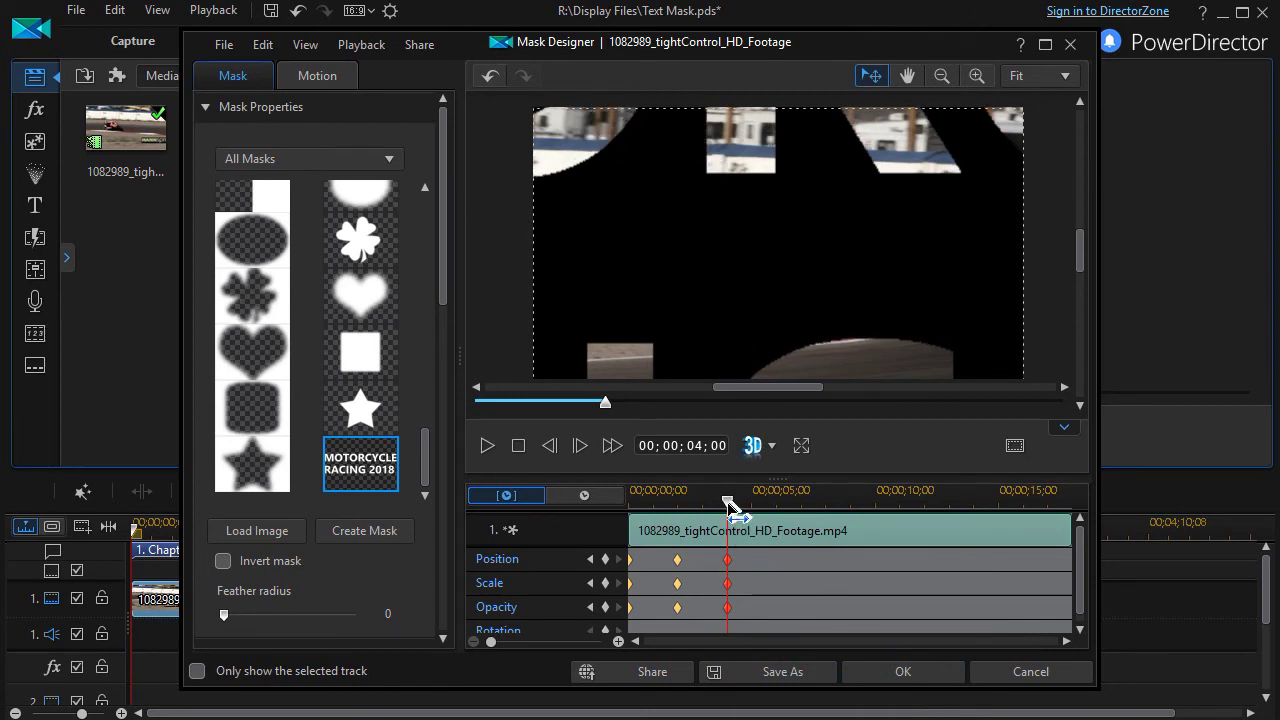
{"action": "left_click_drag", "start_coordinate": [733, 501], "coordinate": [738, 501]}
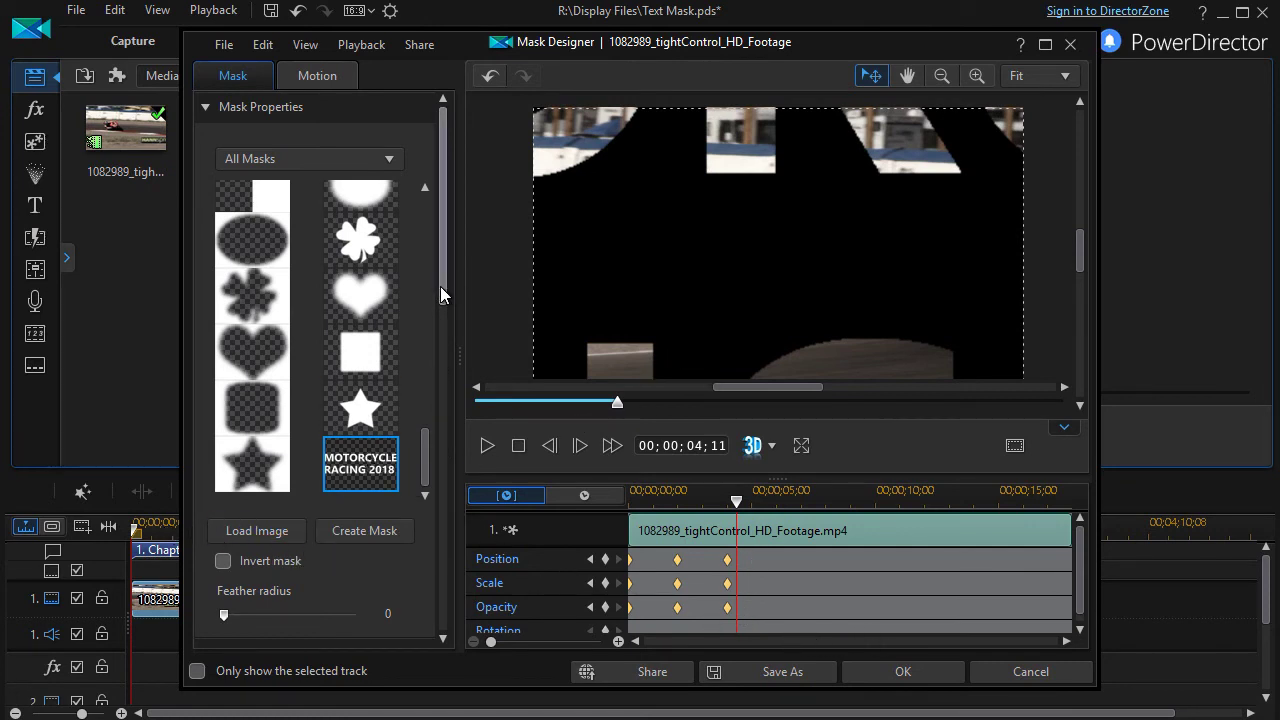
{"action": "left_click_drag", "start_coordinate": [440, 286], "coordinate": [436, 560]}
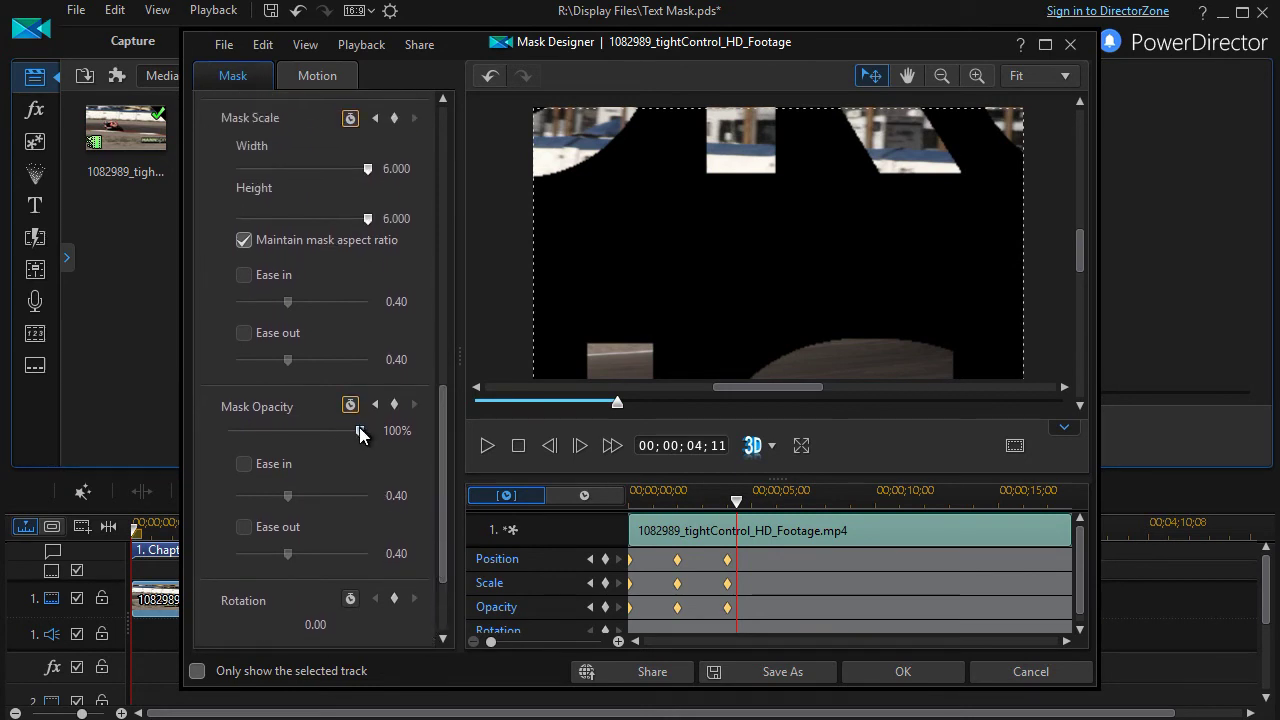
{"action": "left_click_drag", "start_coordinate": [360, 431], "coordinate": [165, 430]}
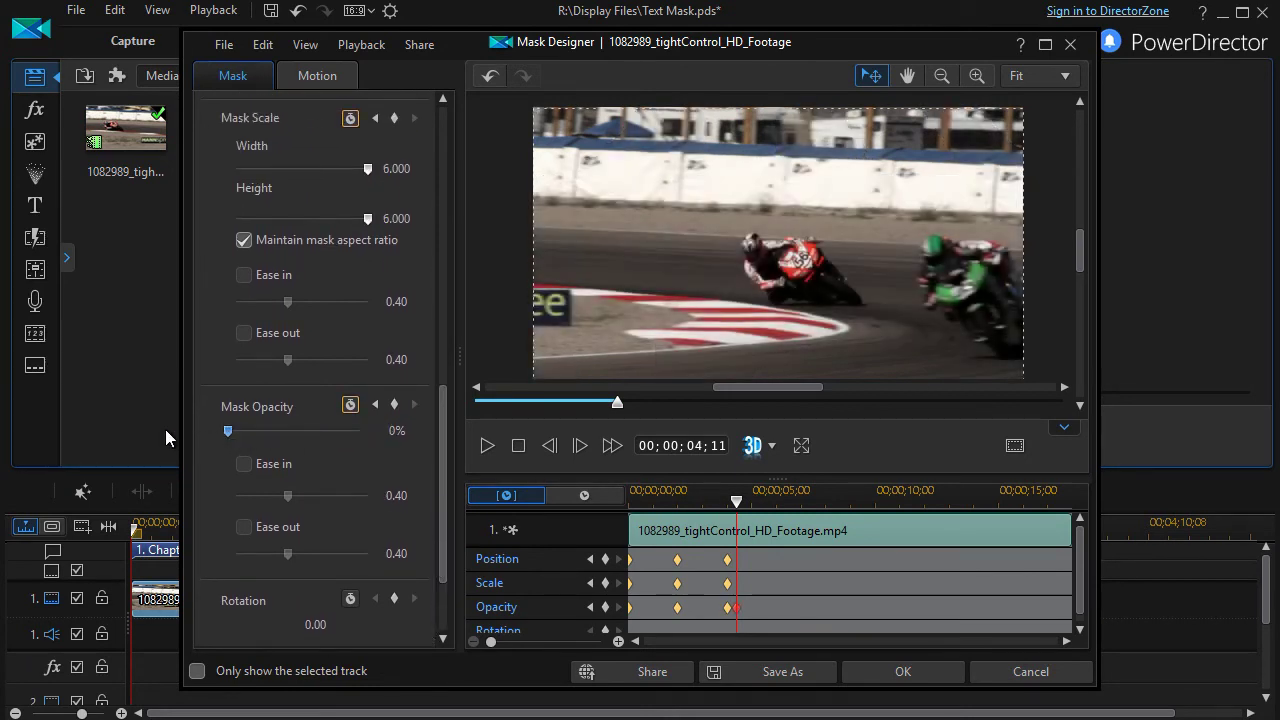
{"action": "left_click", "coordinate": [911, 678]}
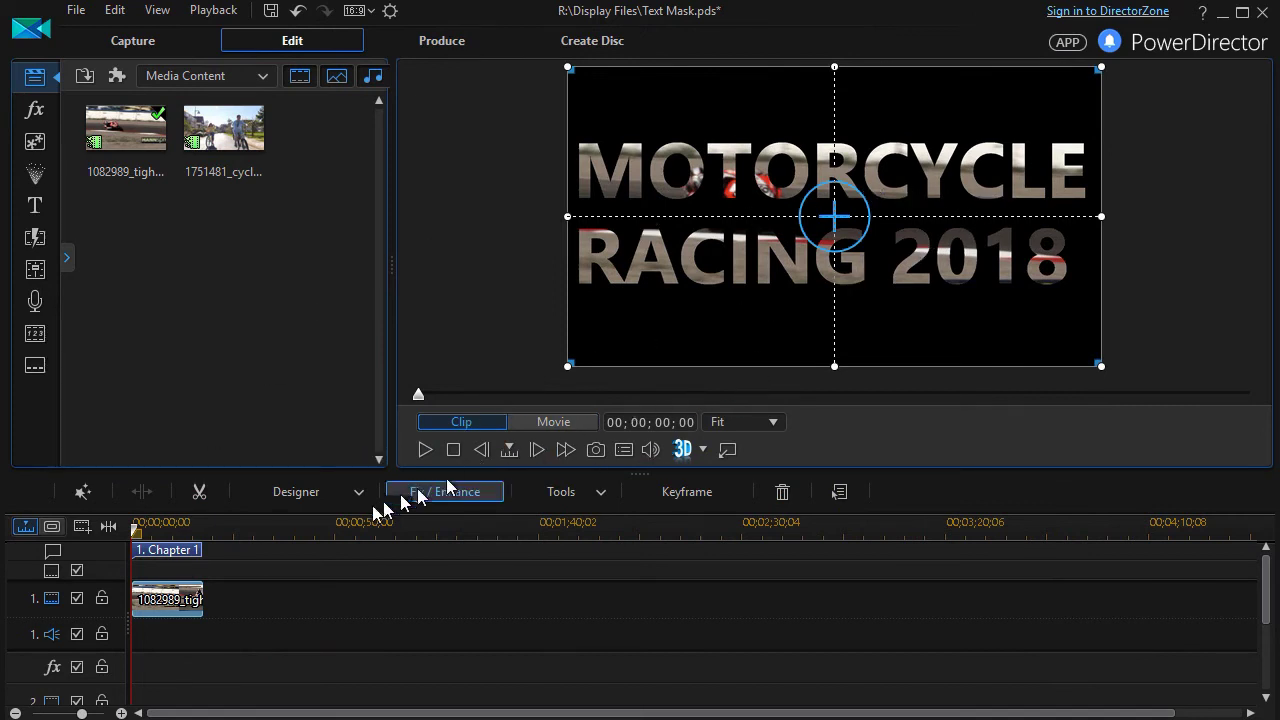
Step: Play the full movie preview to watch the text mask swell and fade into the footage
{"action": "left_click", "coordinate": [553, 423]}
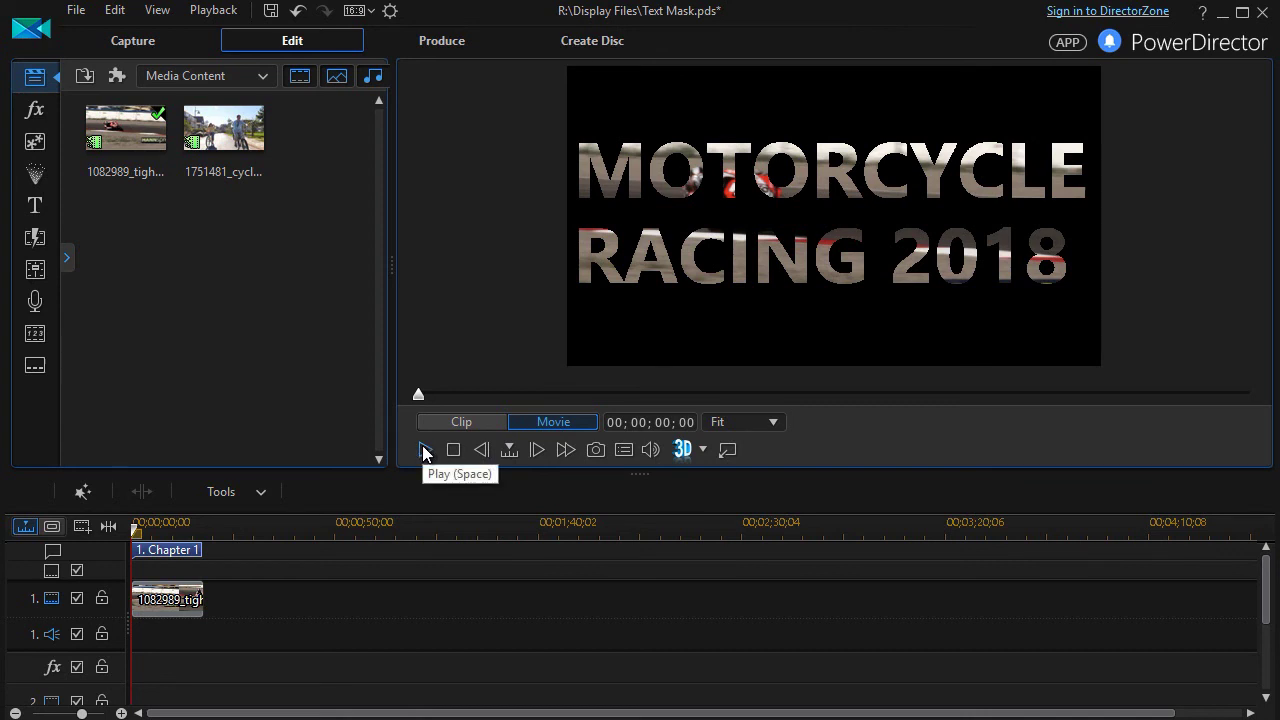
{"action": "left_click", "coordinate": [425, 449]}
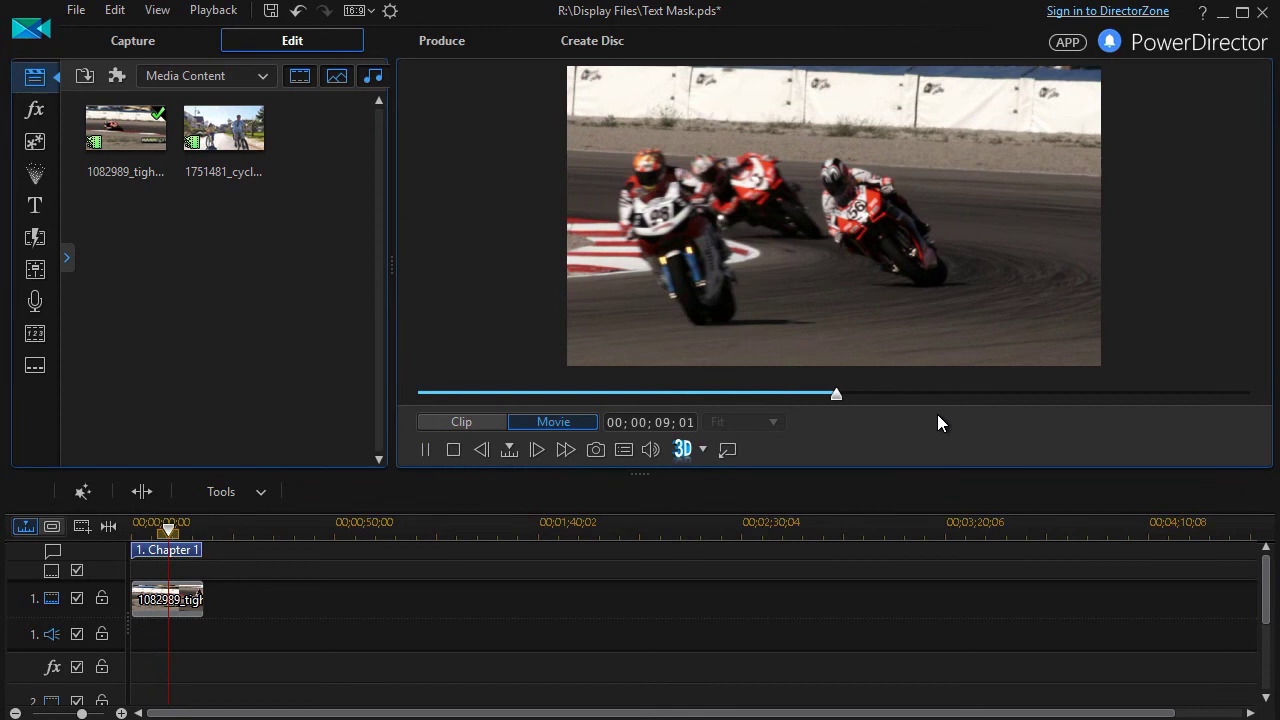
{"action": "left_click", "coordinate": [453, 450]}
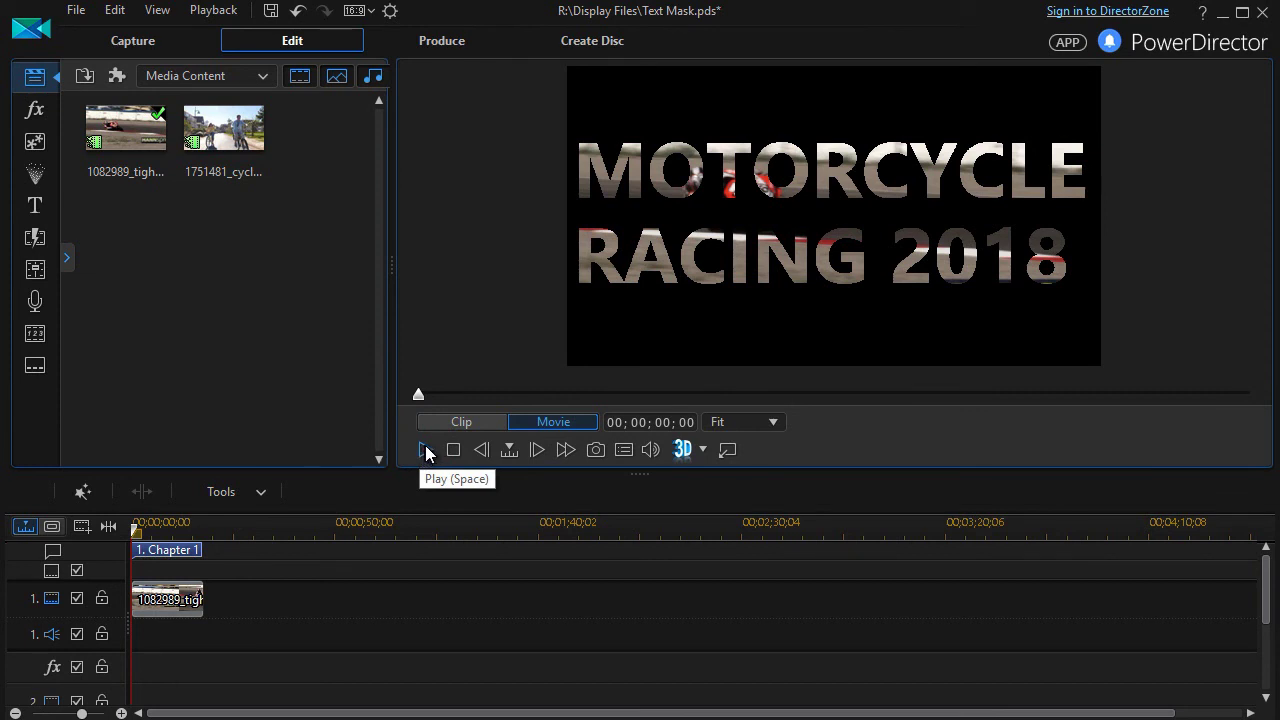
{"action": "left_click", "coordinate": [426, 451]}
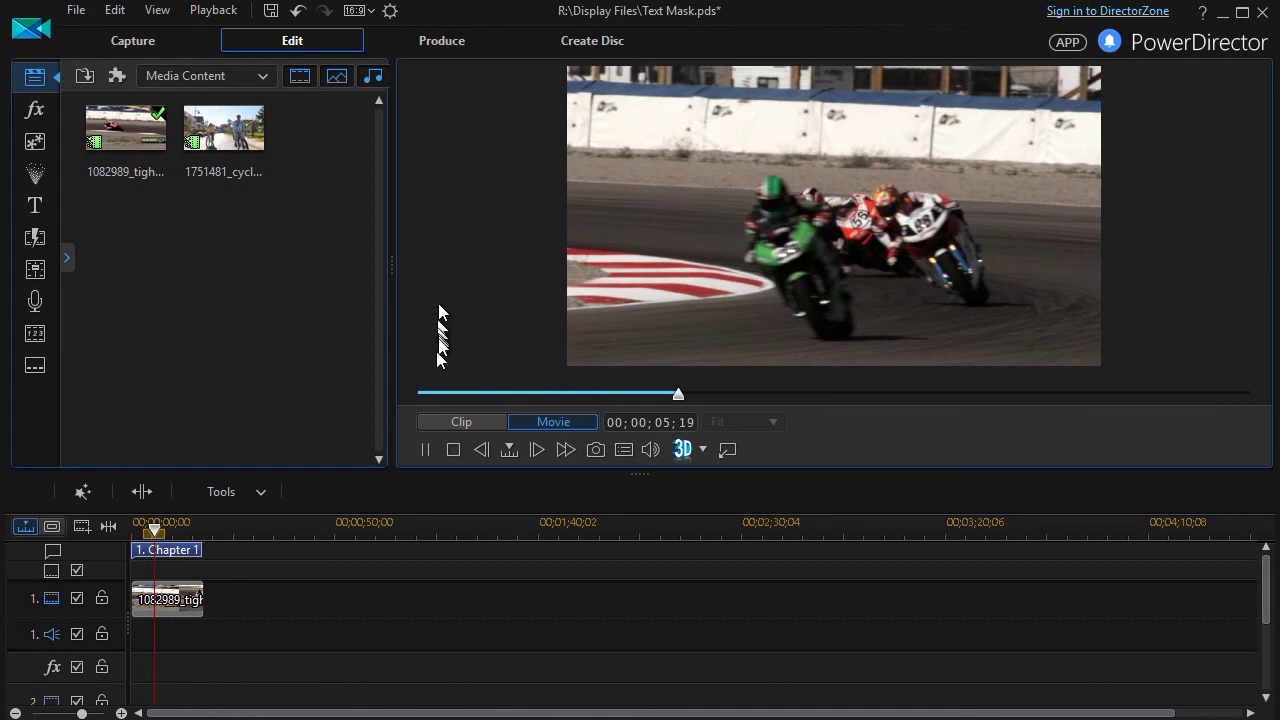
{"action": "left_click", "coordinate": [424, 451]}
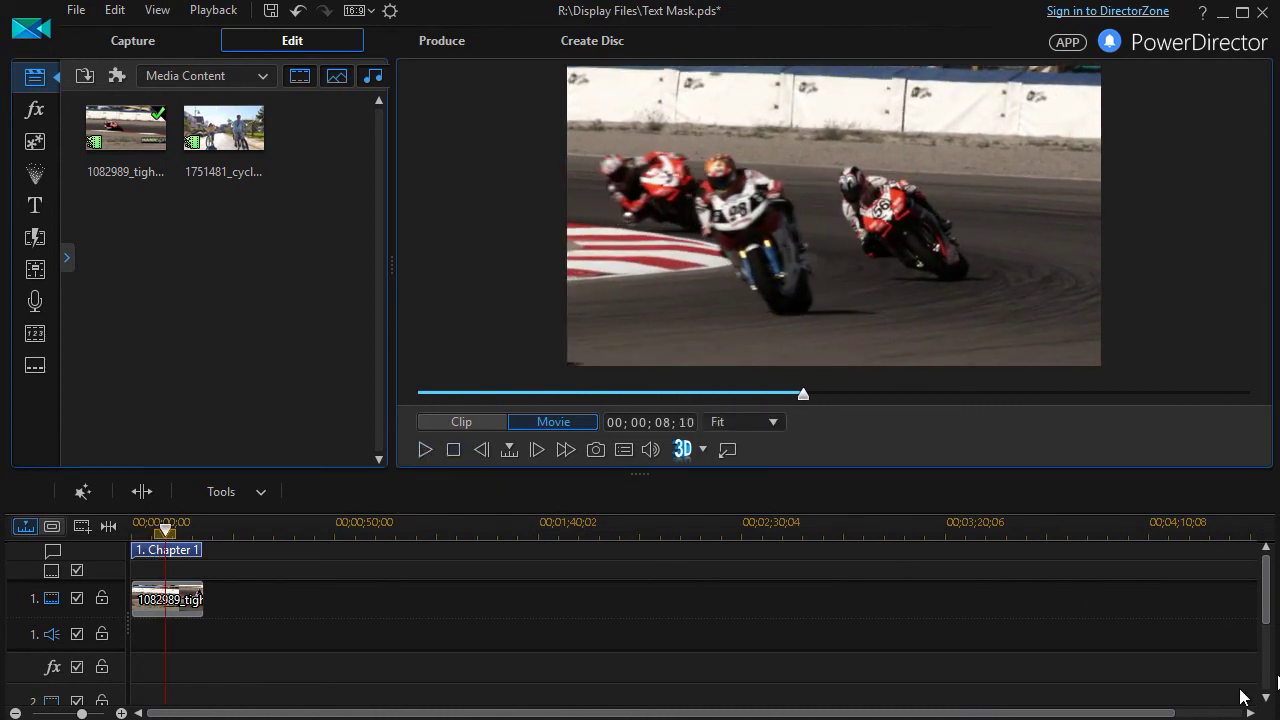